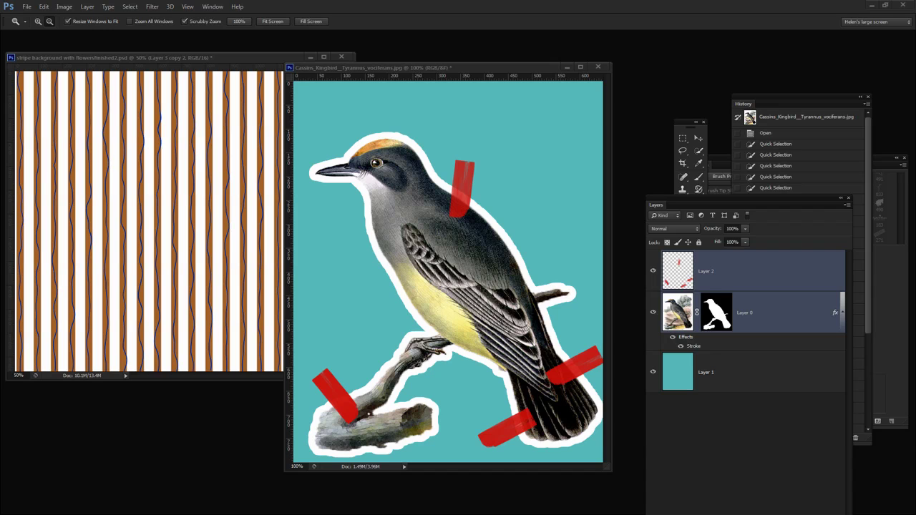
# - Inspect the kingbird by toggling the teal background, red tape layer and bird mask off and on
pyautogui.moveTo(461, 74); pyautogui.dragTo(385, 68)
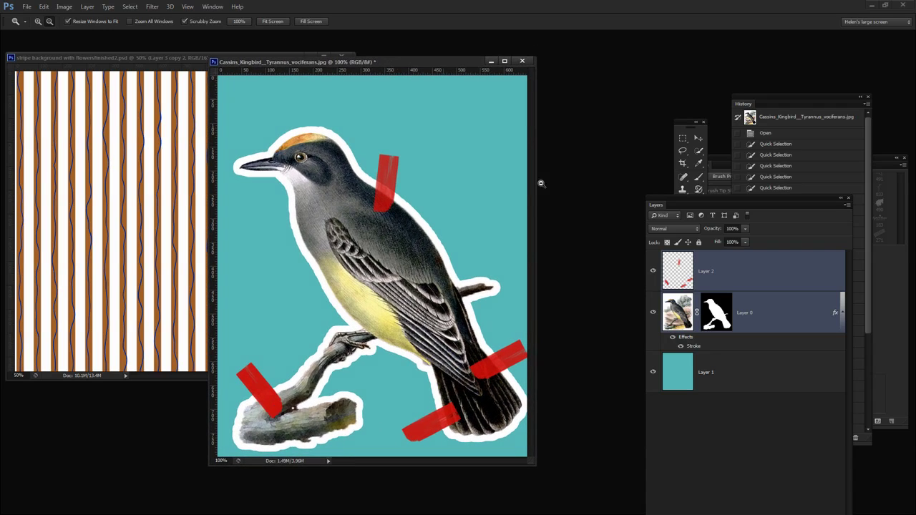
pyautogui.click(654, 372)
pyautogui.click(653, 271)
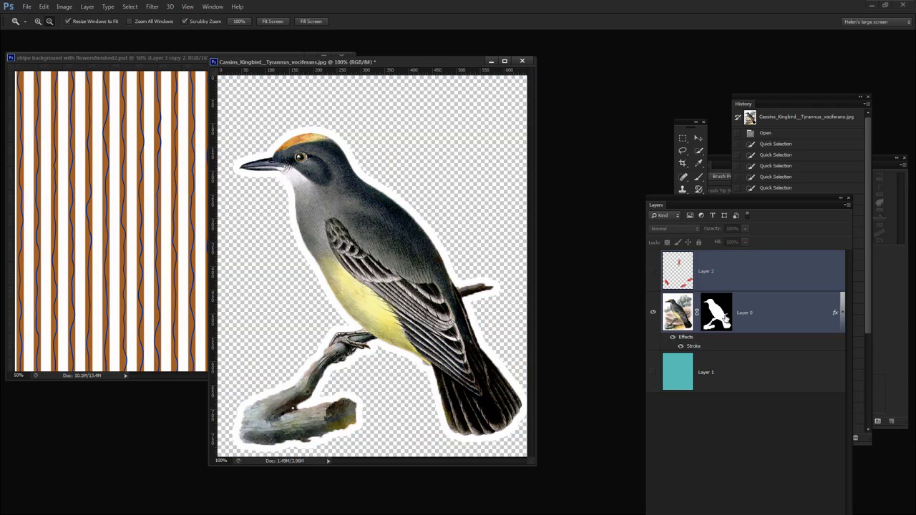
pyautogui.keyDown('shift'); pyautogui.click(725, 318); pyautogui.keyUp('shift')
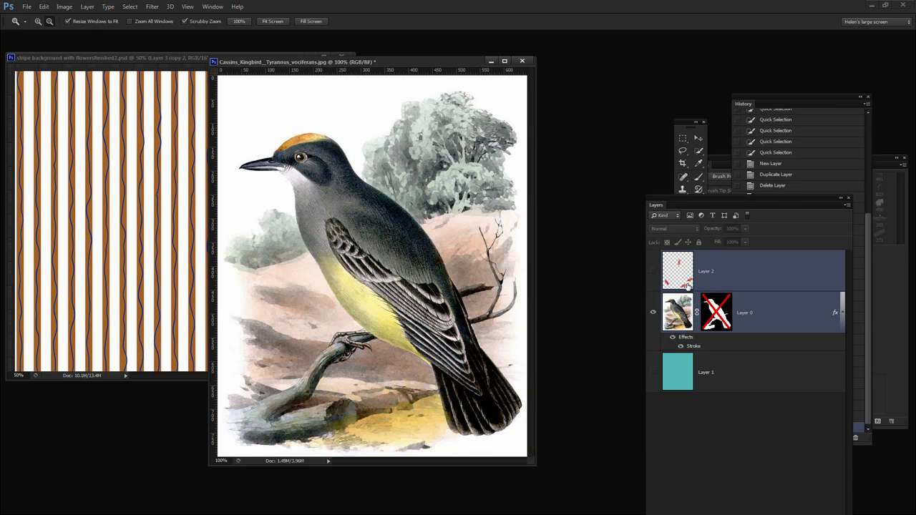
pyautogui.keyDown('shift'); pyautogui.click(716, 313); pyautogui.keyUp('shift')
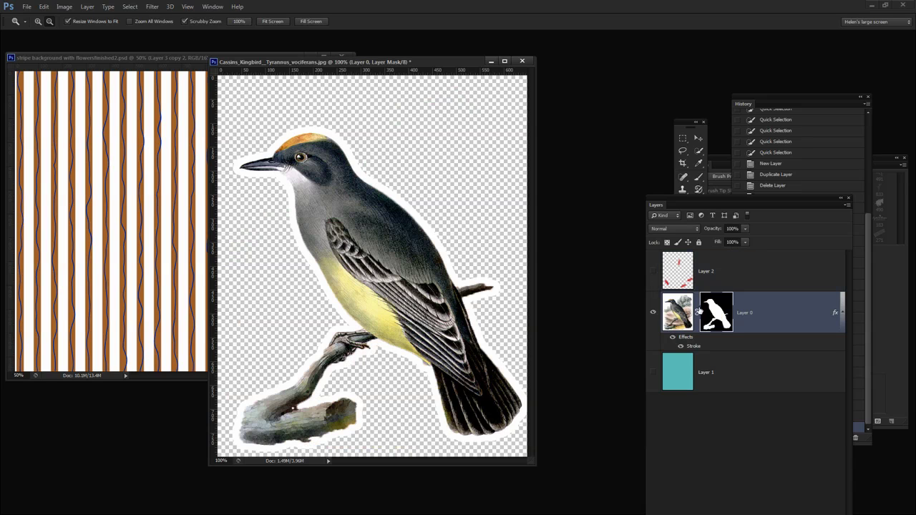
pyautogui.click(653, 271)
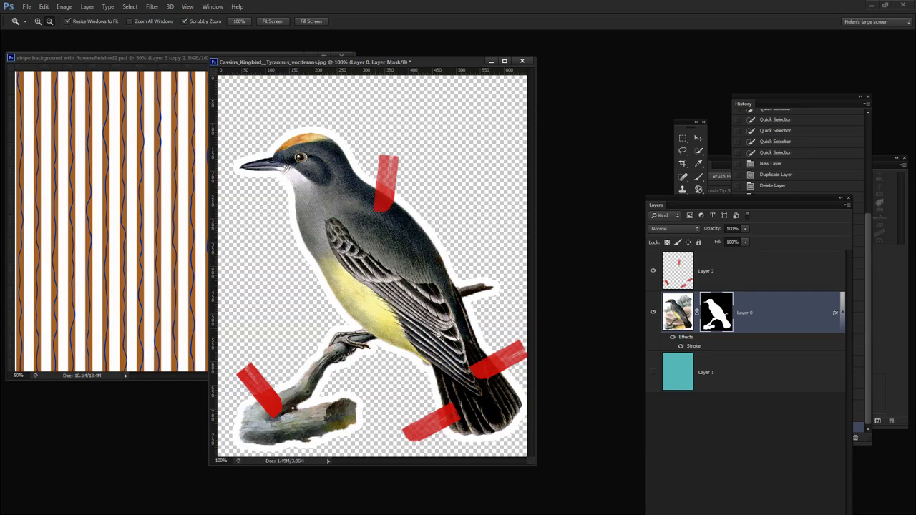
pyautogui.click(653, 372)
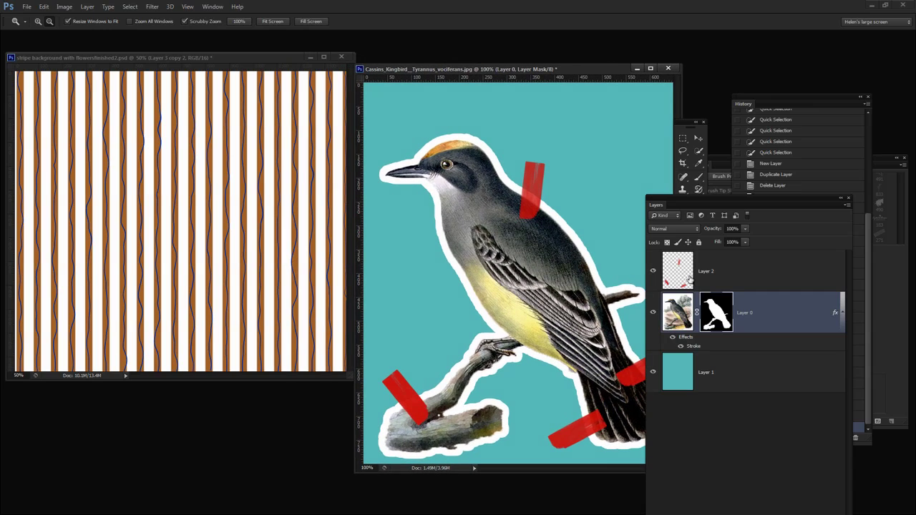
# - Copy Layer 2 and Layer 0 onto the stripe document, reposition them, then delete them
pyautogui.click(764, 282)
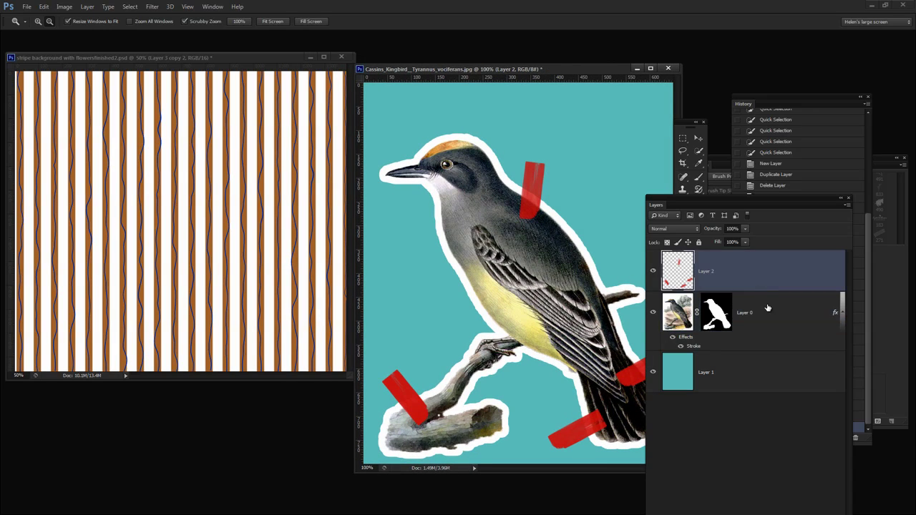
pyautogui.keyDown('shift'); pyautogui.click(768, 312); pyautogui.keyUp('shift')
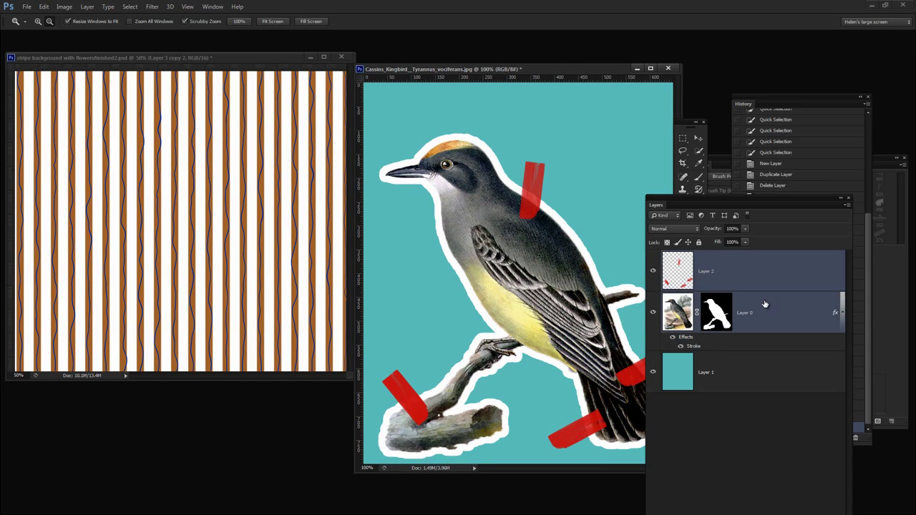
pyautogui.moveTo(761, 303); pyautogui.dragTo(223, 298)
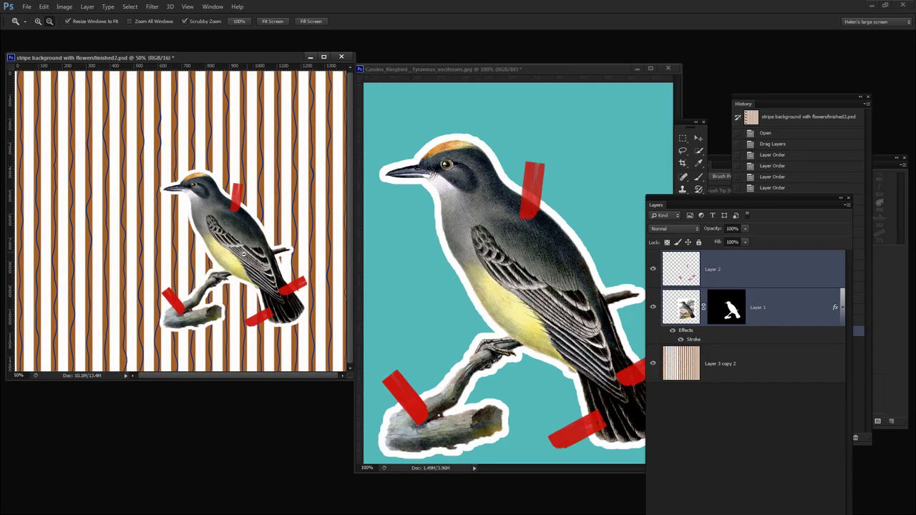
pyautogui.press('v')
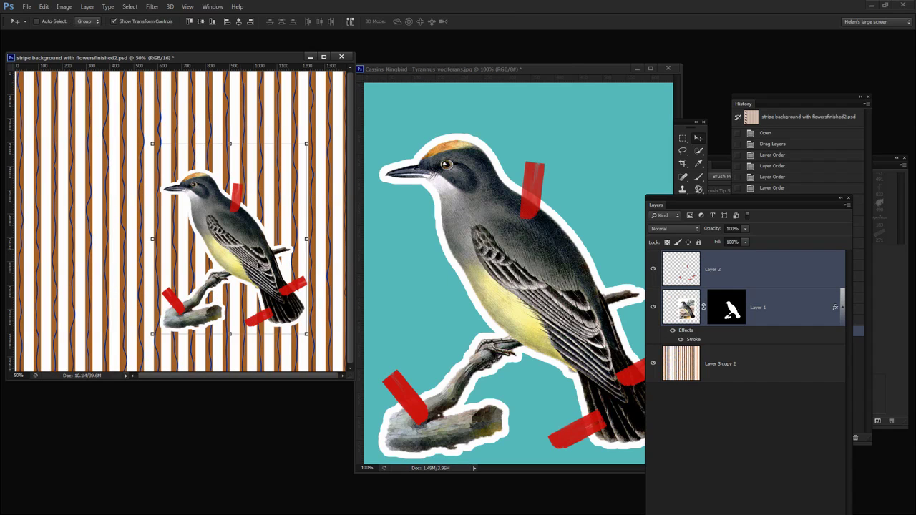
pyautogui.moveTo(242, 251); pyautogui.dragTo(274, 277)
pyautogui.hotkey('ctrl', 't')
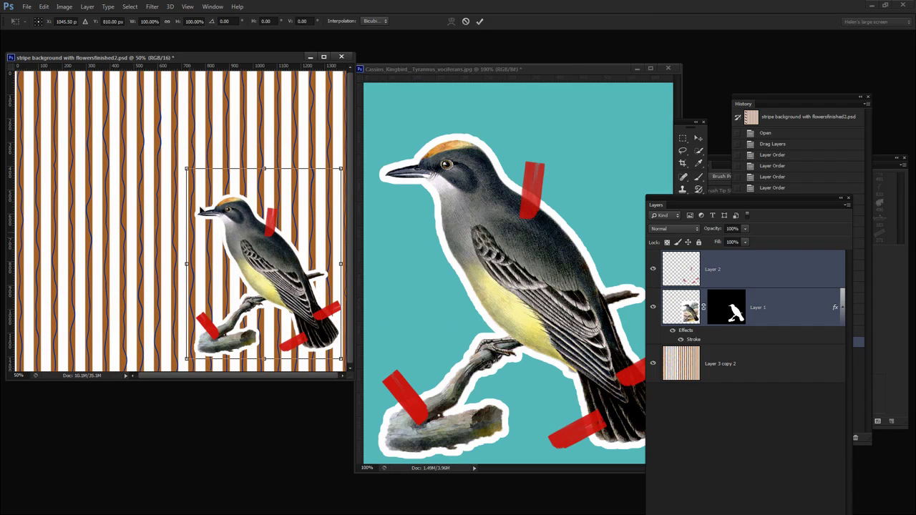
pyautogui.click(480, 22)
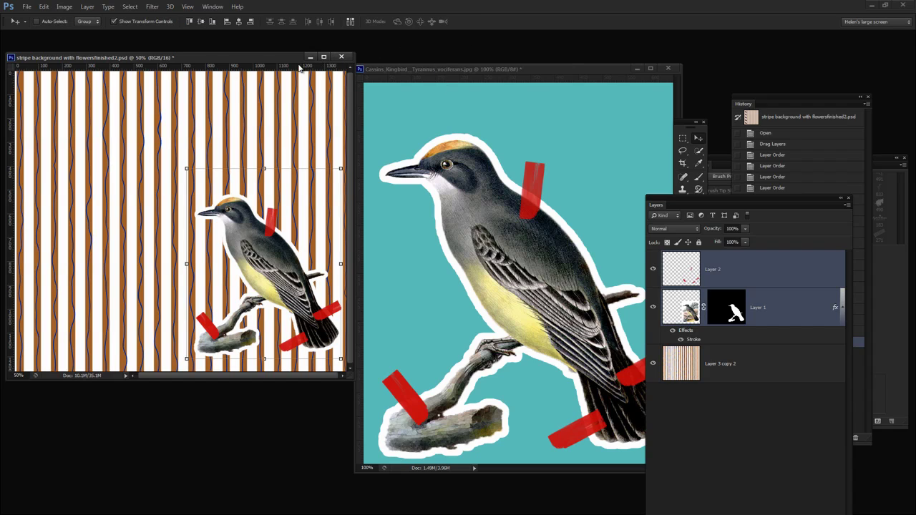
pyautogui.moveTo(733, 203); pyautogui.dragTo(725, 188)
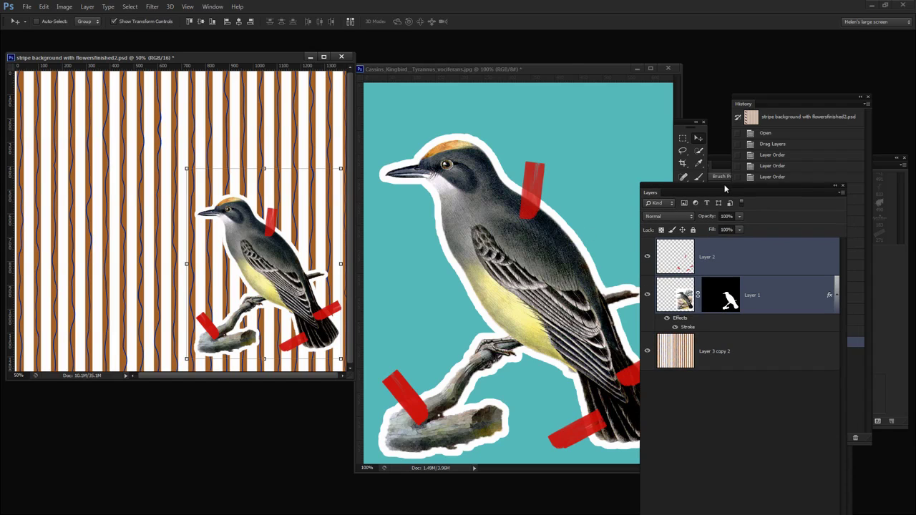
pyautogui.press('Delete')
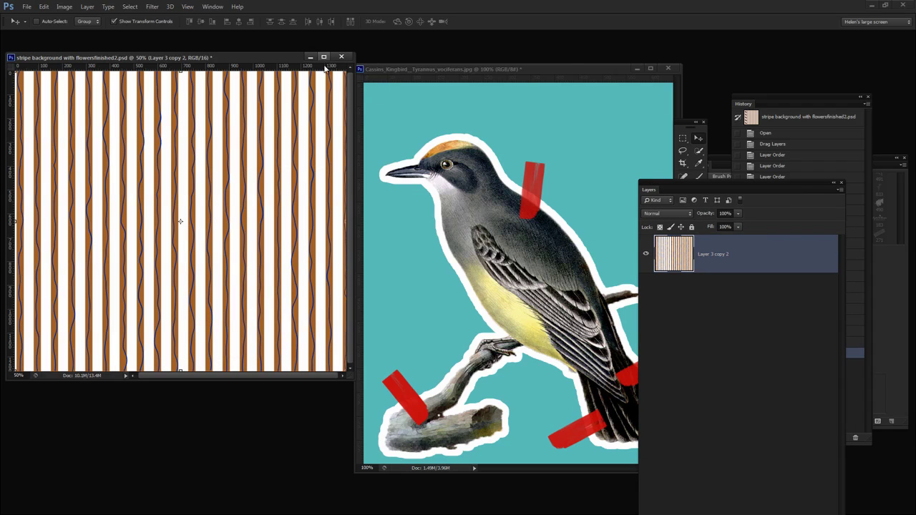
# - Minimize the stripe document, then delete Layer 0's mask, teal Layer 1 and the white Stroke effect
pyautogui.click(309, 57)
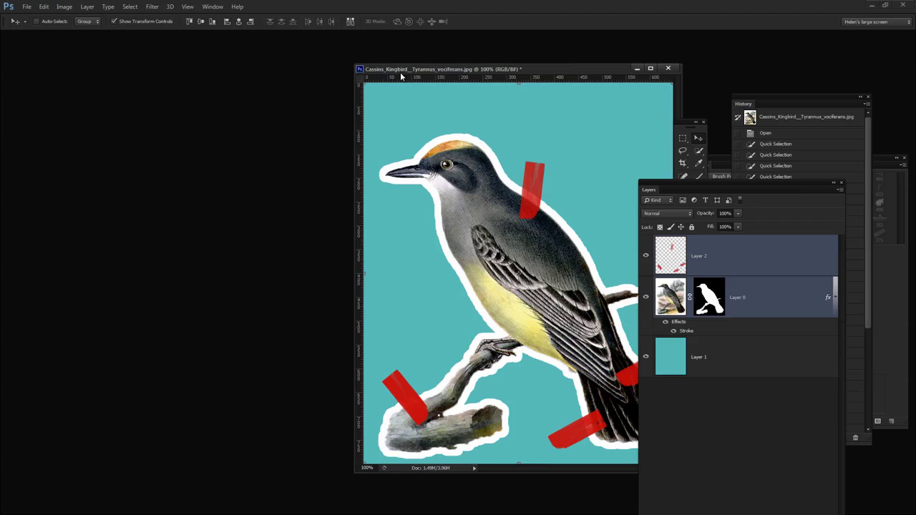
pyautogui.moveTo(400, 69); pyautogui.dragTo(113, 64)
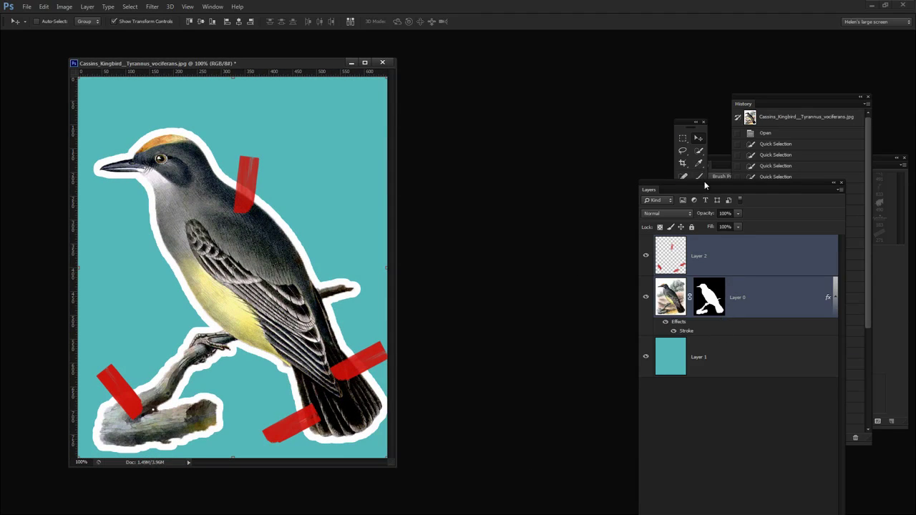
pyautogui.moveTo(696, 190); pyautogui.dragTo(516, 96)
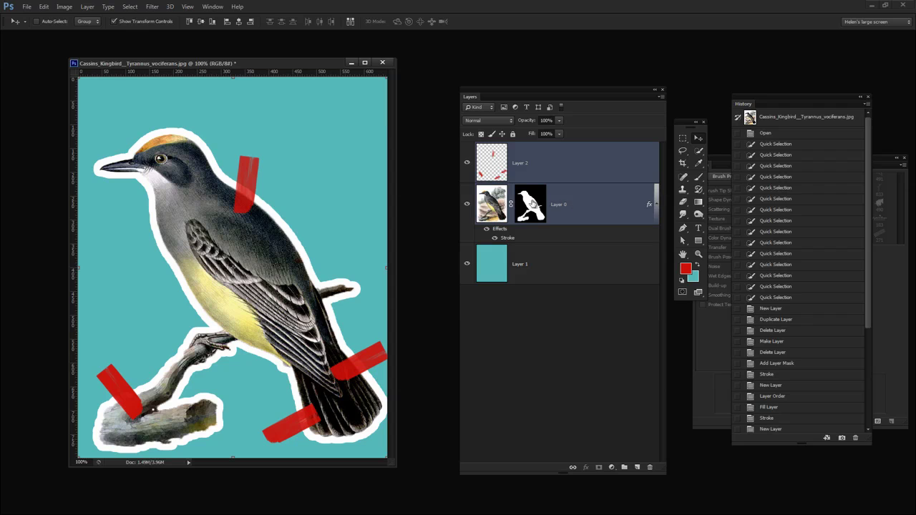
pyautogui.moveTo(533, 204); pyautogui.dragTo(651, 468)
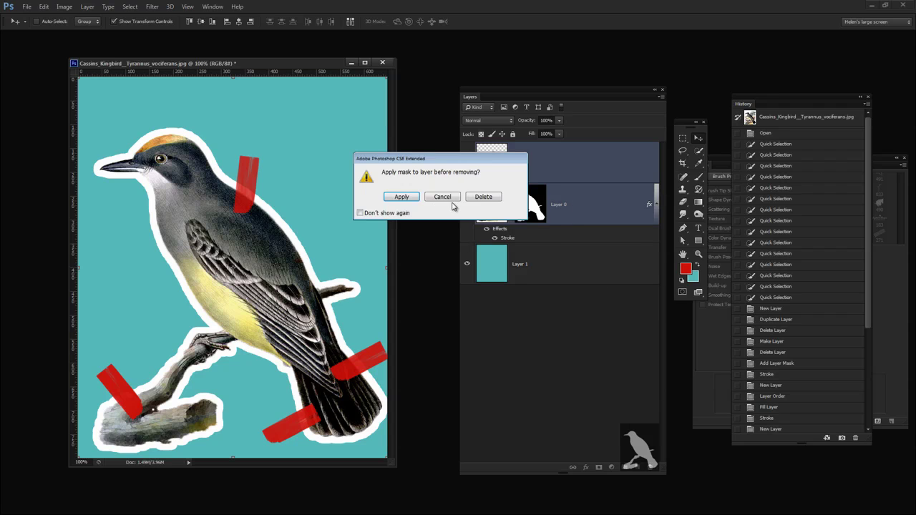
pyautogui.click(481, 199)
pyautogui.moveTo(562, 277)
pyautogui.mouseDown()
pyautogui.moveTo(616, 419)
pyautogui.moveTo(649, 467)
pyautogui.mouseUp()
pyautogui.moveTo(563, 161)
pyautogui.mouseDown()
pyautogui.moveTo(657, 507)
pyautogui.moveTo(644, 310)
pyautogui.moveTo(650, 466)
pyautogui.mouseUp()
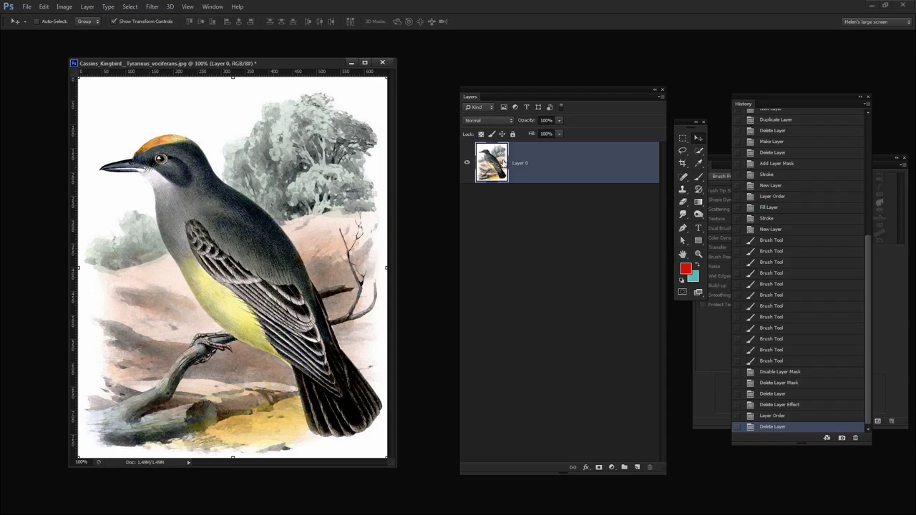
# - Quick-select the kingbird from beak, head and crown down to its tail and front edge
pyautogui.click(695, 152)
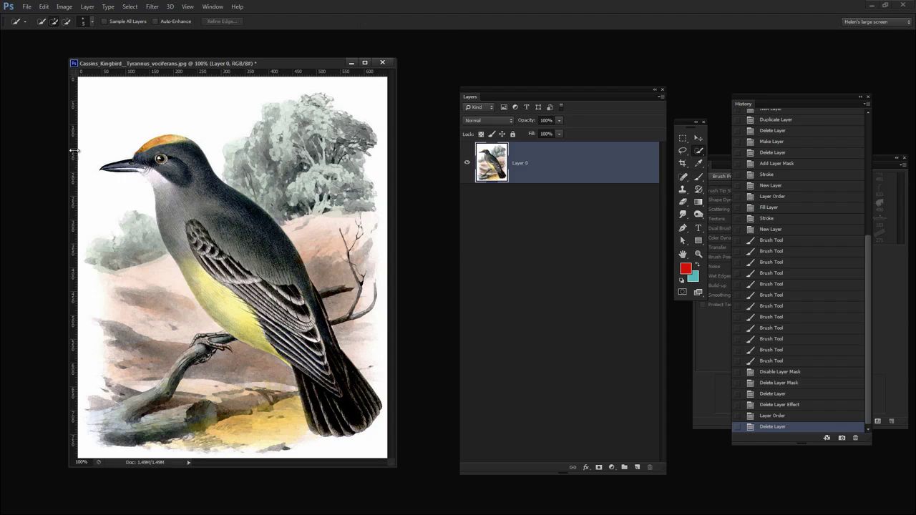
pyautogui.moveTo(104, 166)
pyautogui.mouseDown()
pyautogui.moveTo(147, 169)
pyautogui.moveTo(179, 139)
pyautogui.moveTo(197, 168)
pyautogui.moveTo(168, 222)
pyautogui.moveTo(182, 249)
pyautogui.moveTo(247, 322)
pyautogui.moveTo(267, 314)
pyautogui.moveTo(279, 322)
pyautogui.moveTo(304, 365)
pyautogui.moveTo(315, 330)
pyautogui.moveTo(337, 383)
pyautogui.moveTo(307, 422)
pyautogui.moveTo(304, 411)
pyautogui.moveTo(229, 383)
pyautogui.mouseUp()
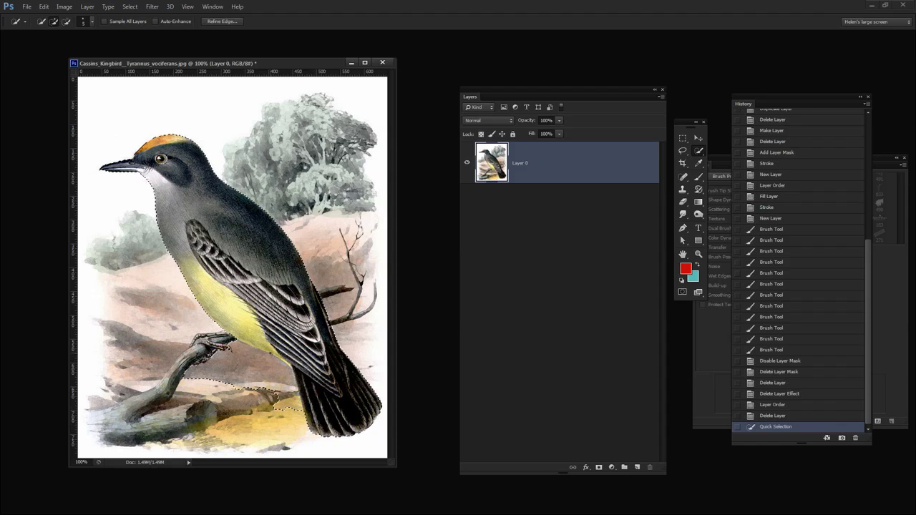
pyautogui.click(149, 171)
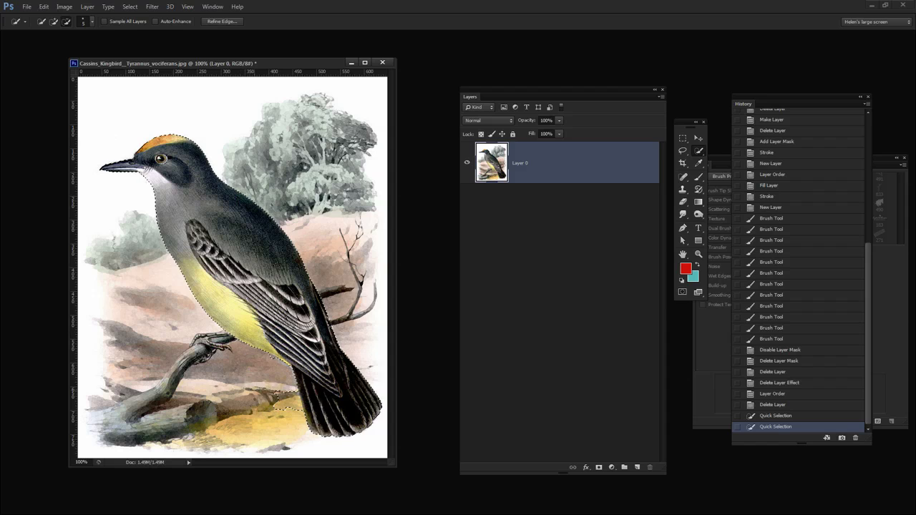
pyautogui.click(172, 254)
pyautogui.click(293, 407)
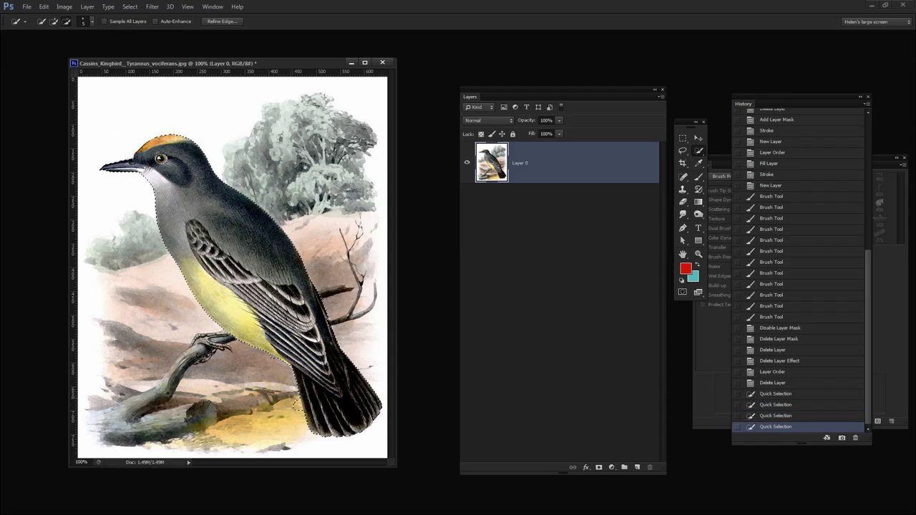
pyautogui.click(299, 411)
pyautogui.click(157, 215)
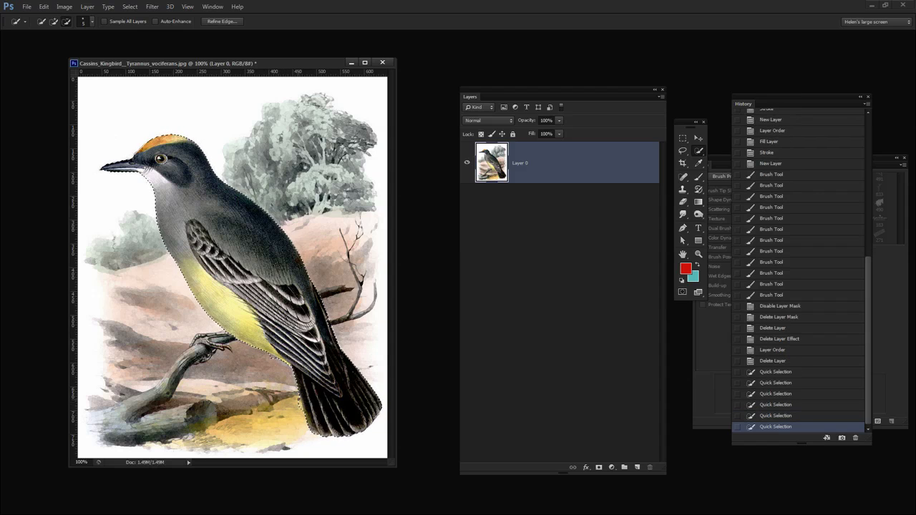
pyautogui.click(284, 362)
pyautogui.click(150, 175)
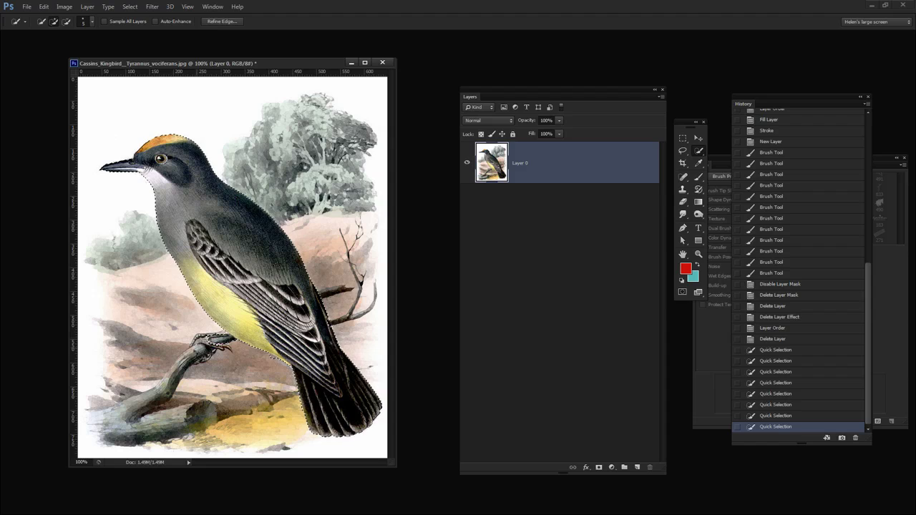
# - Extend the selection down the branch, its tip and lower part, touching up near the feet
pyautogui.moveTo(187, 372); pyautogui.dragTo(119, 422)
pyautogui.moveTo(119, 421); pyautogui.dragTo(204, 415)
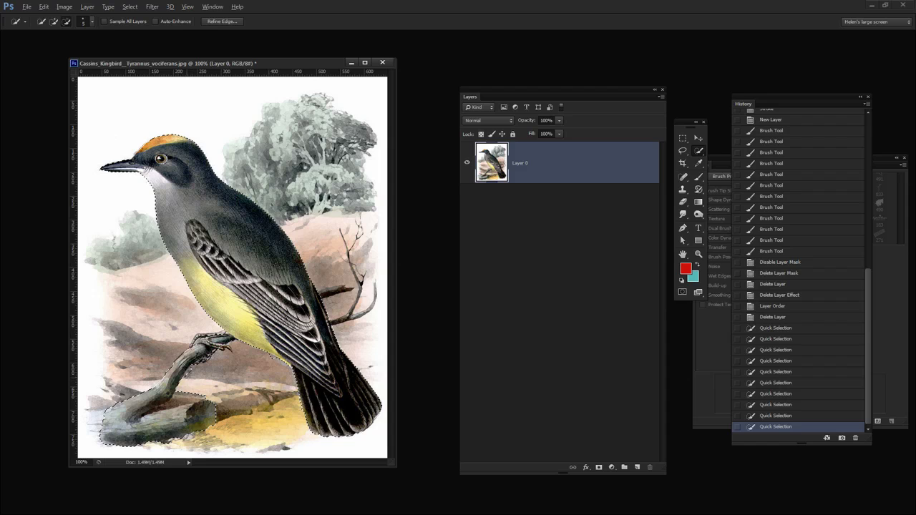
pyautogui.click(205, 422)
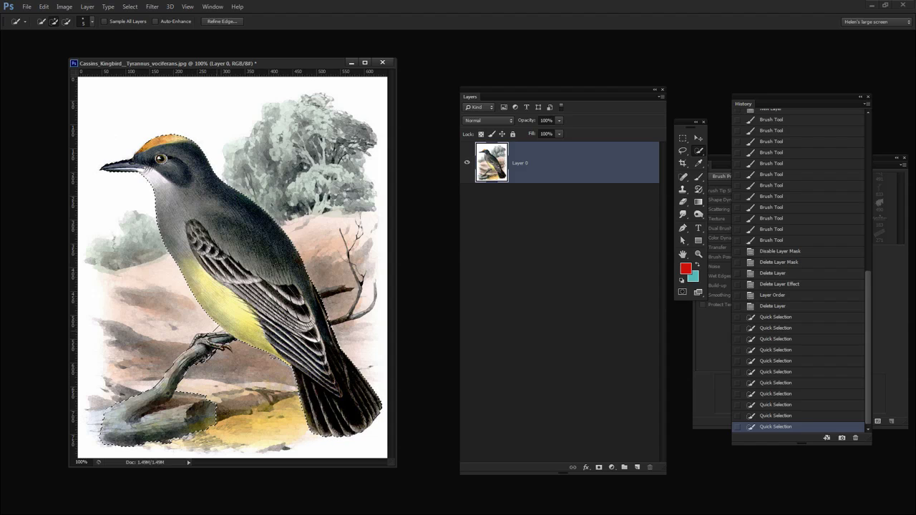
pyautogui.click(197, 338)
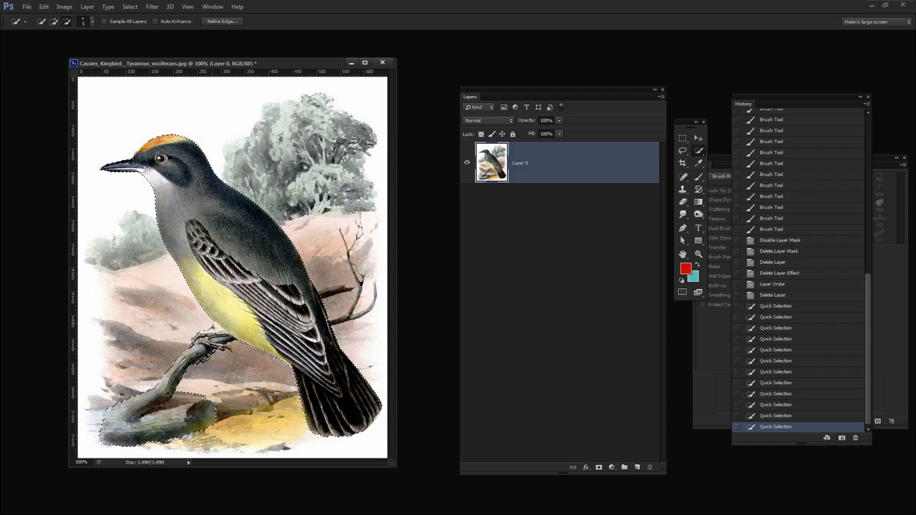
pyautogui.click(201, 397)
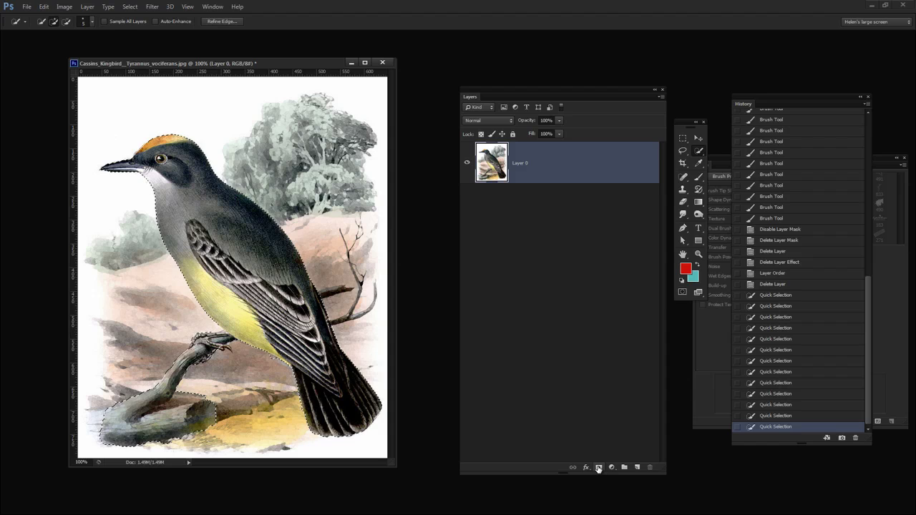
# - Mask Layer 0 to the kingbird selection and add a new empty layer
pyautogui.click(599, 468)
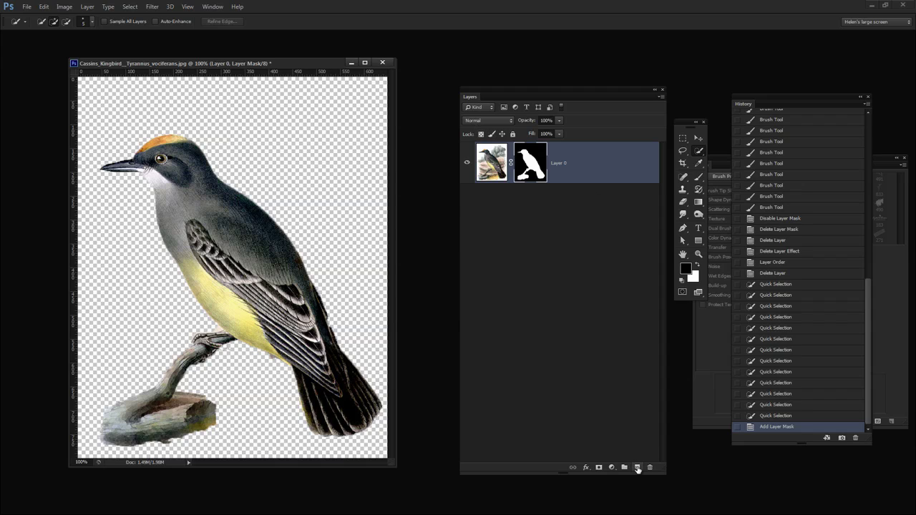
pyautogui.click(637, 467)
# - Move the new layer below Layer 0, fill it with teal, and reselect Layer 0
pyautogui.moveTo(566, 172); pyautogui.dragTo(552, 221)
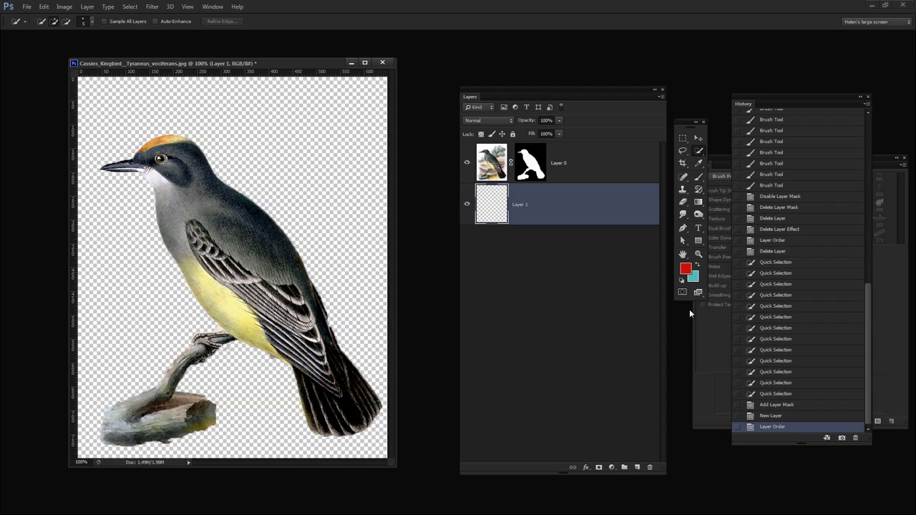
pyautogui.click(697, 266)
pyautogui.hotkey('alt', 'BackSpace')
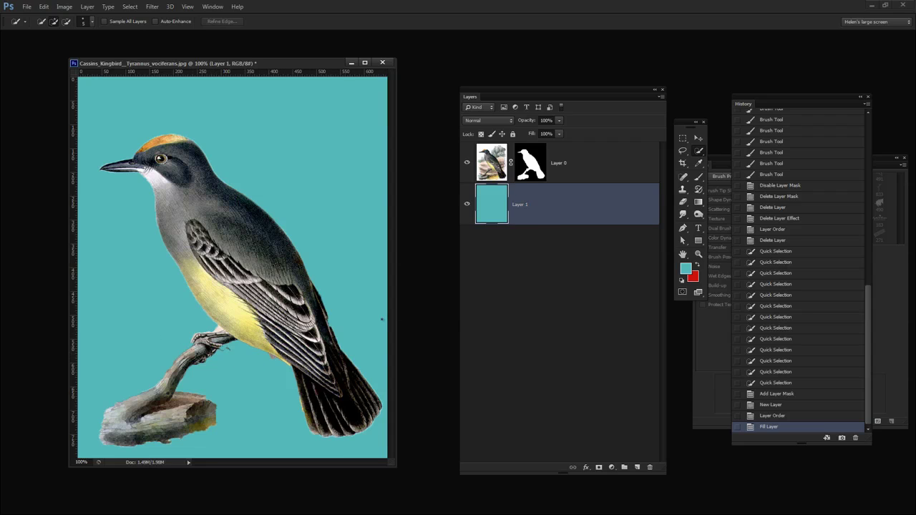
pyautogui.click(503, 179)
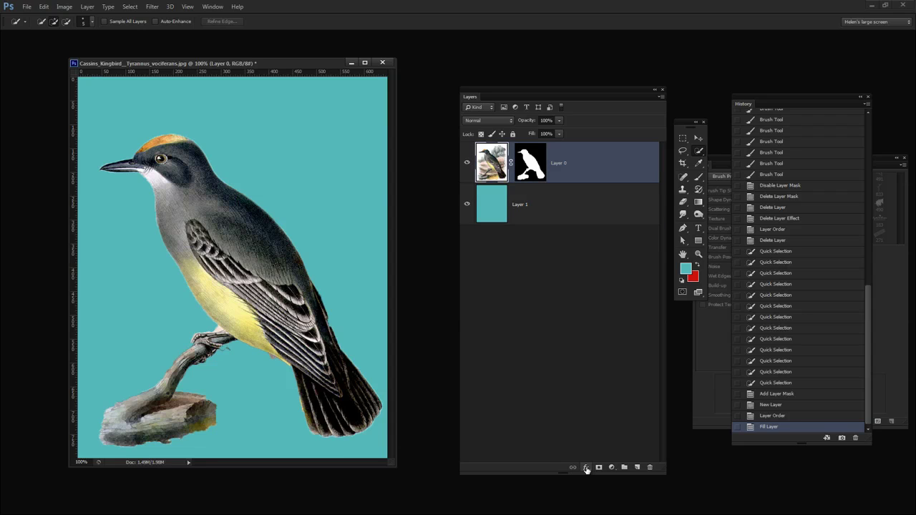
# - Add a Stroke effect to Layer 0 with colour white (R 255, G 255, B 255)
pyautogui.click(587, 467)
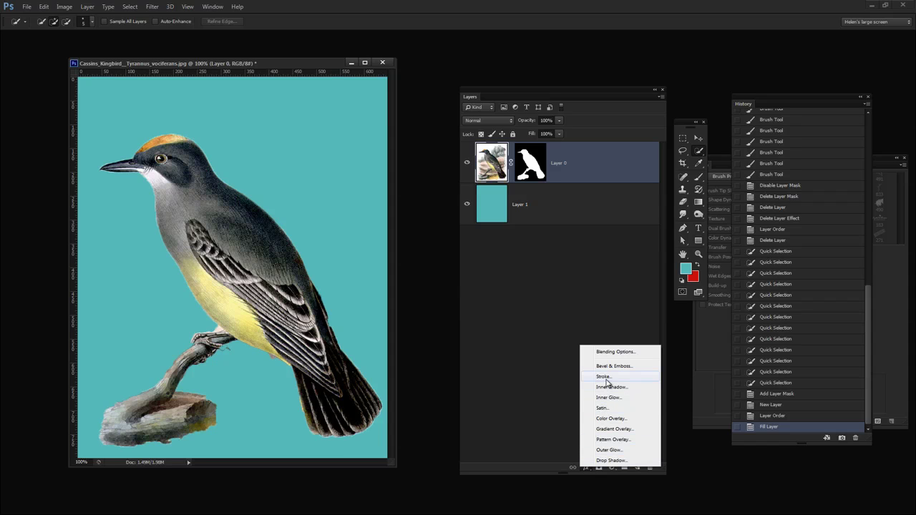
pyautogui.click(606, 377)
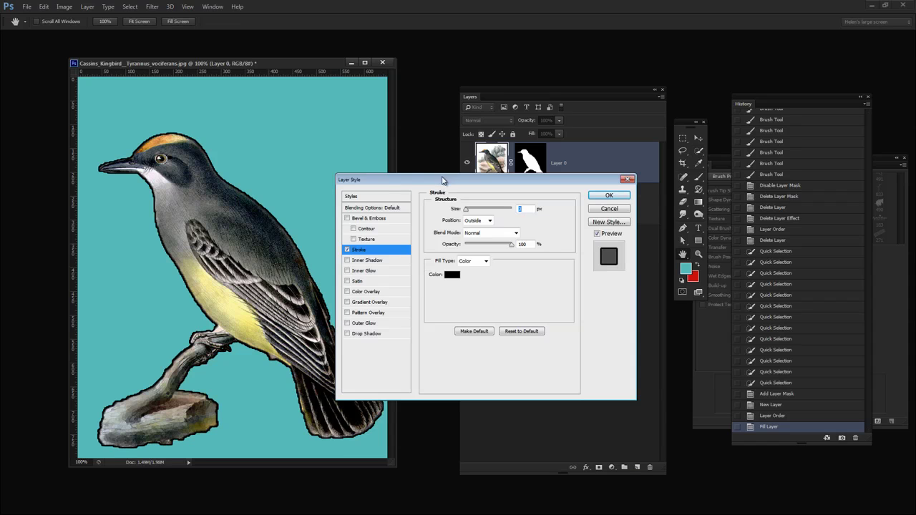
pyautogui.moveTo(456, 174)
pyautogui.mouseDown()
pyautogui.moveTo(465, 204)
pyautogui.moveTo(487, 180)
pyautogui.mouseUp()
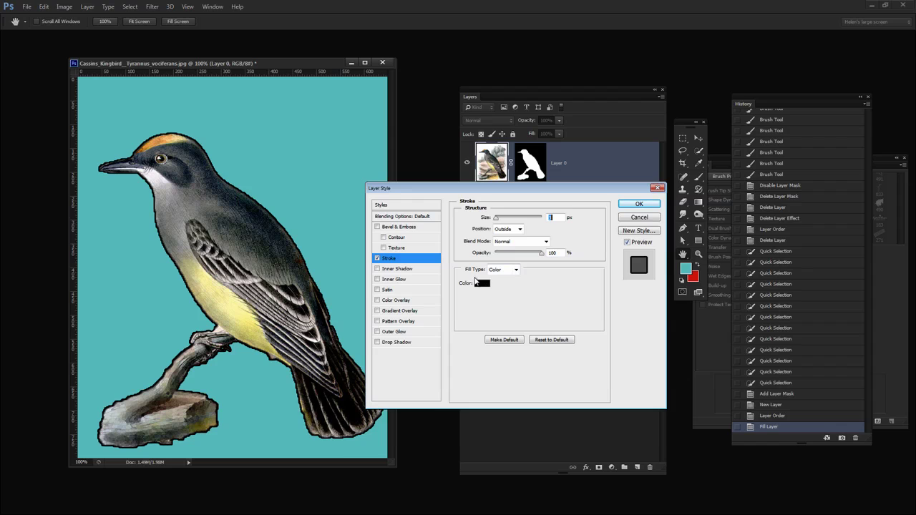
pyautogui.click(478, 284)
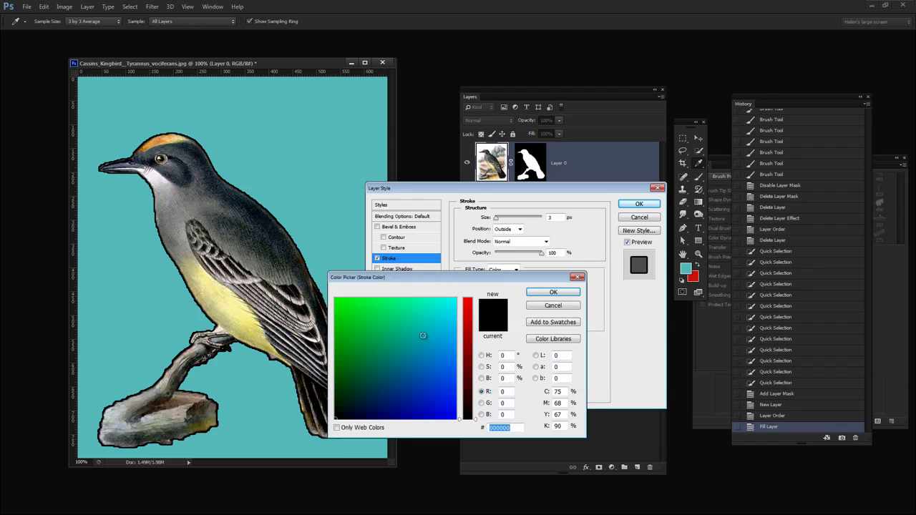
pyautogui.doubleClick(503, 391)
pyautogui.write('255')
pyautogui.press('Tab')
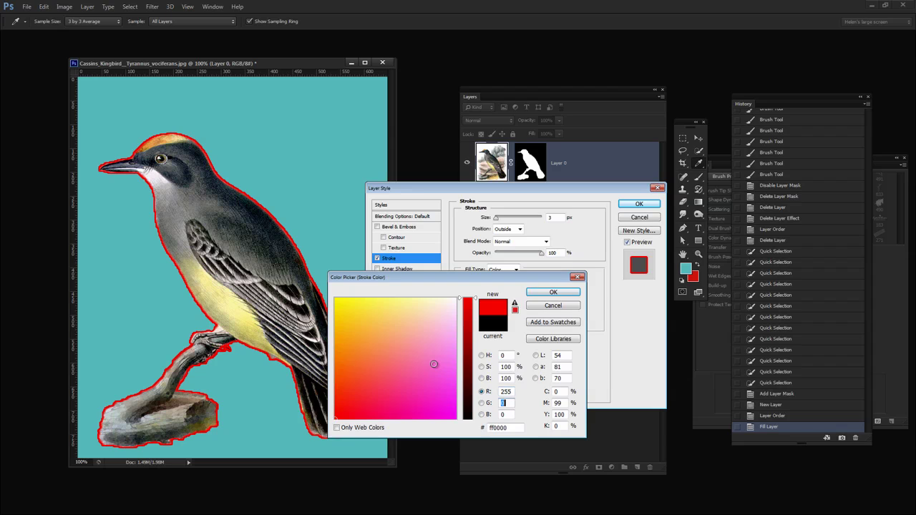
pyautogui.write('255')
pyautogui.press('Tab')
pyautogui.write('255')
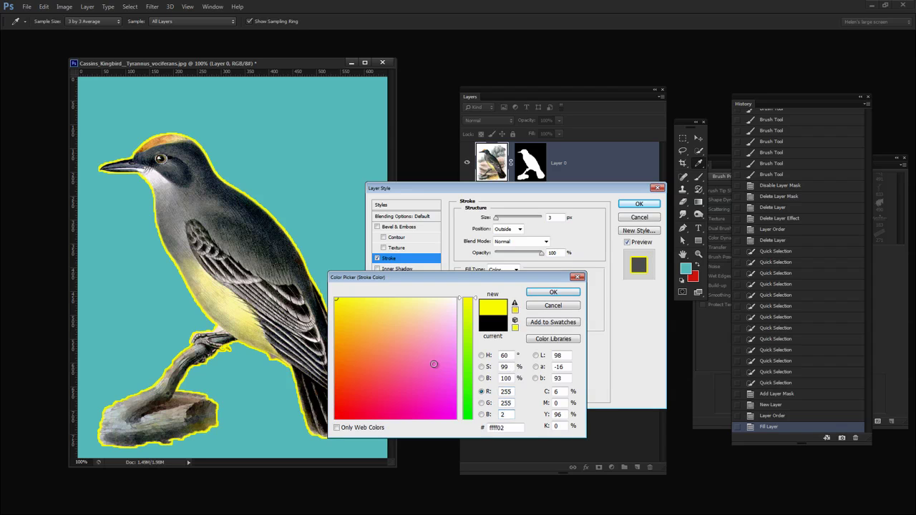
pyautogui.press('Tab')
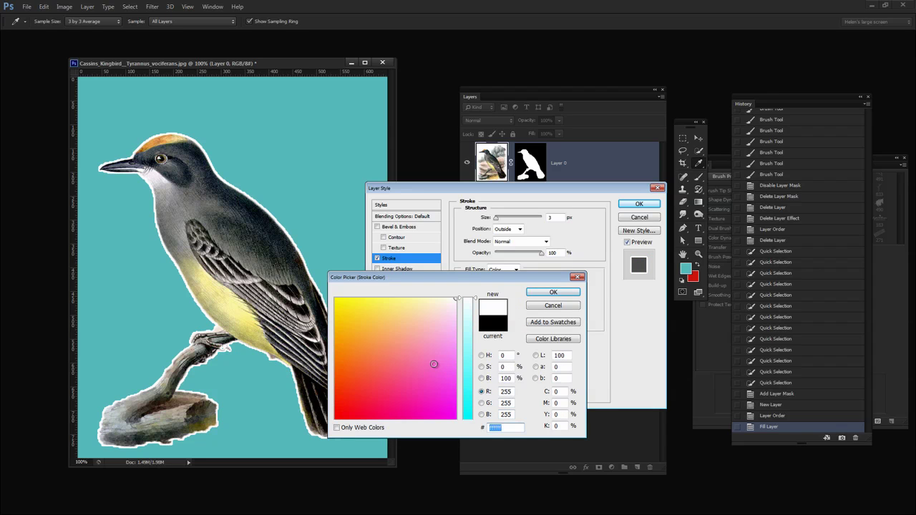
pyautogui.click(553, 292)
# - Set the white stroke to 13 px, try Inside, return it to Outside, and apply it
pyautogui.moveTo(499, 222); pyautogui.dragTo(503, 220)
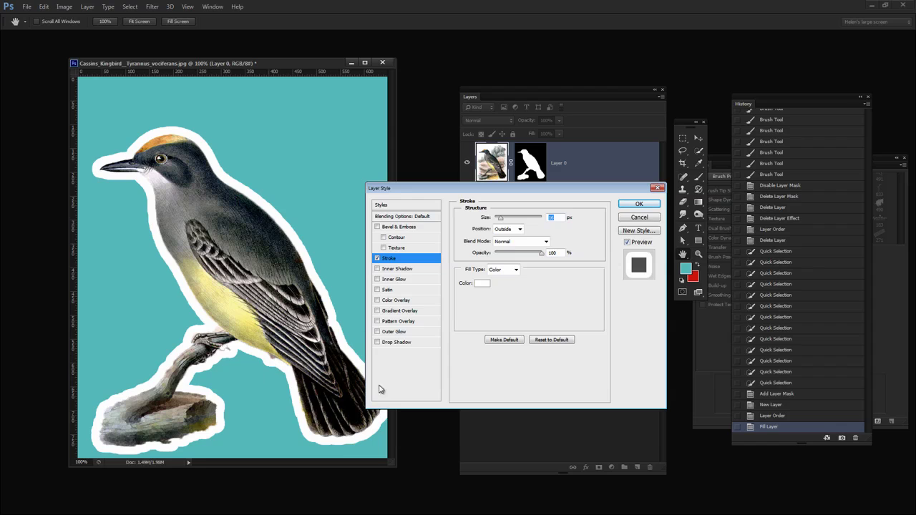
pyautogui.click(505, 229)
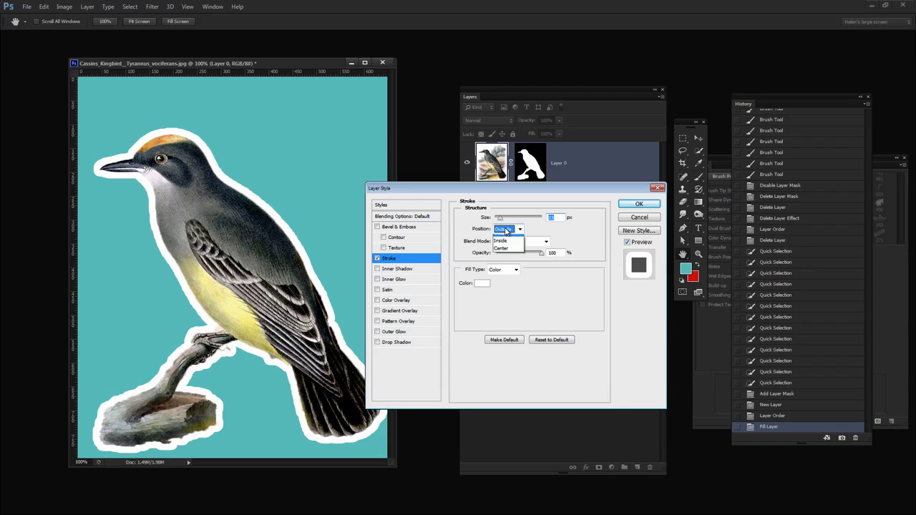
pyautogui.click(501, 242)
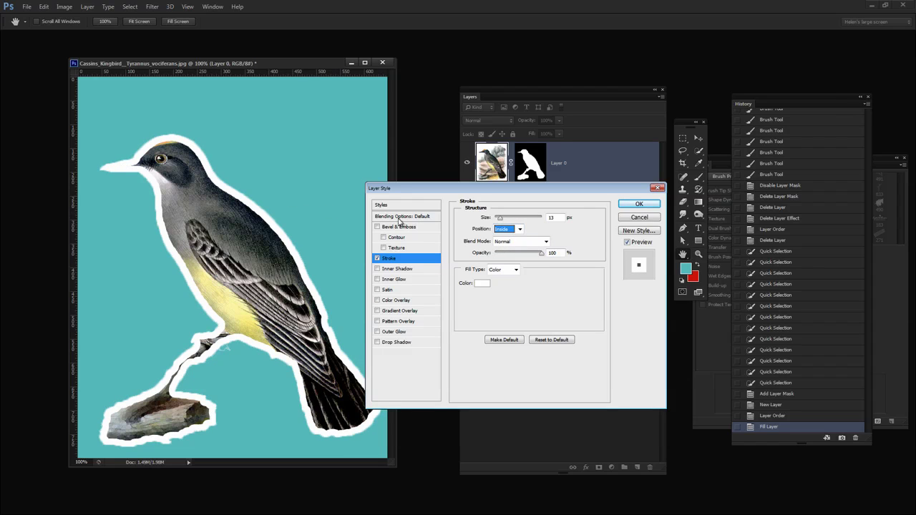
pyautogui.click(519, 229)
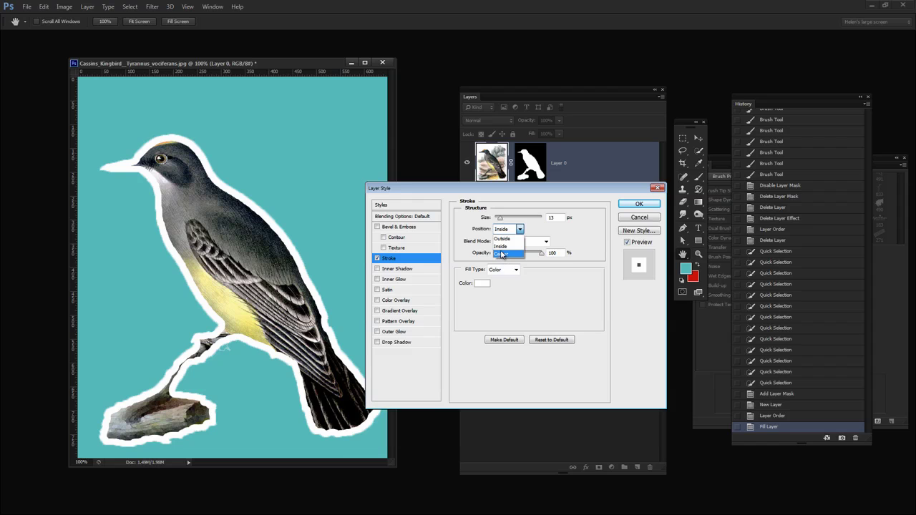
pyautogui.click(502, 238)
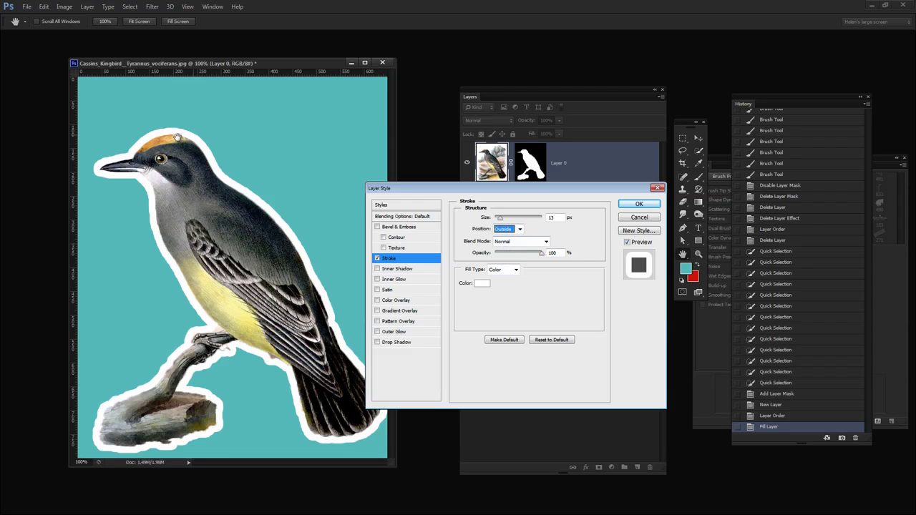
pyautogui.click(638, 205)
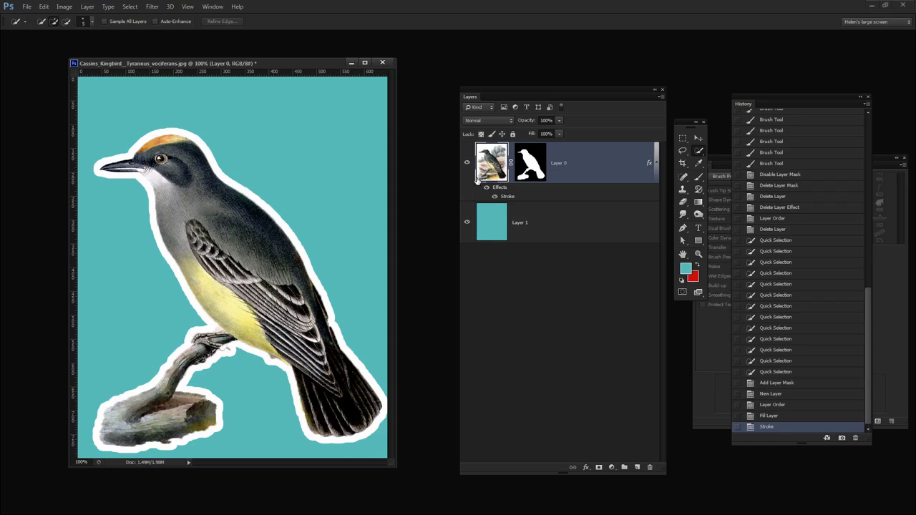
# - Briefly hide and show the teal layer, then choose the Brush tool's 181 px Duct Tape 01 preset
pyautogui.click(465, 222)
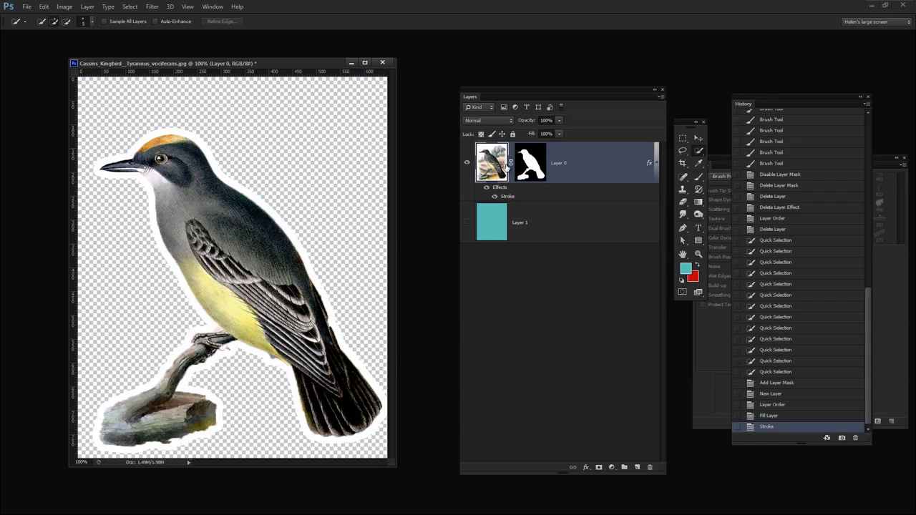
pyautogui.click(466, 222)
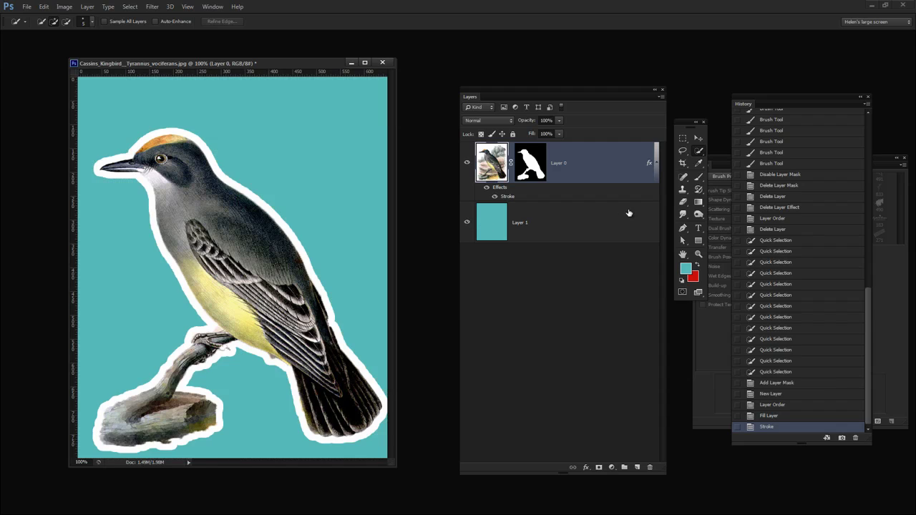
pyautogui.click(698, 177)
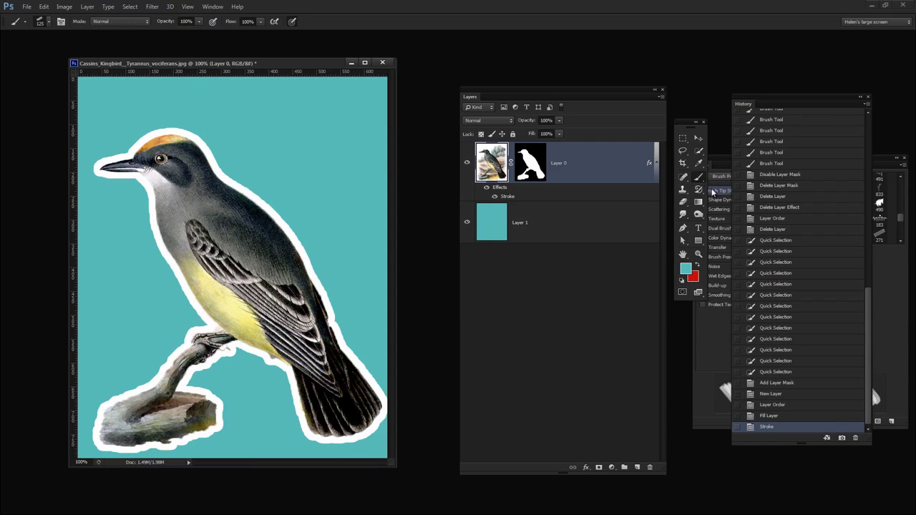
pyautogui.click(48, 22)
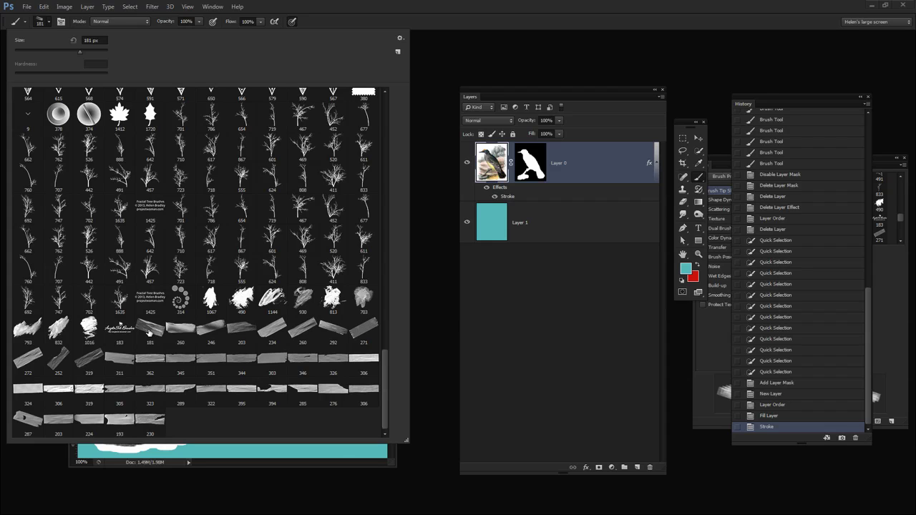
# - Switch to red on a new layer, shrink the brush to 90 px, and stamp a tape strip by the wing
pyautogui.click(425, 22)
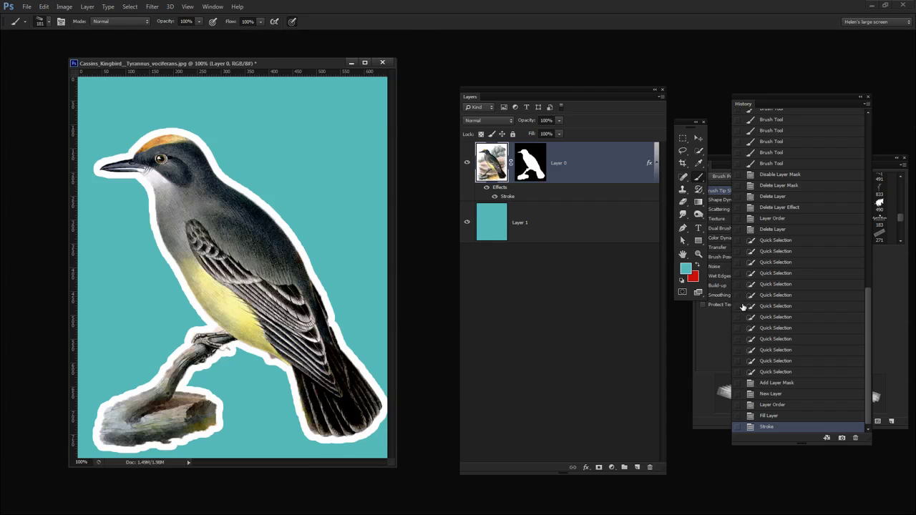
pyautogui.click(698, 266)
pyautogui.click(637, 467)
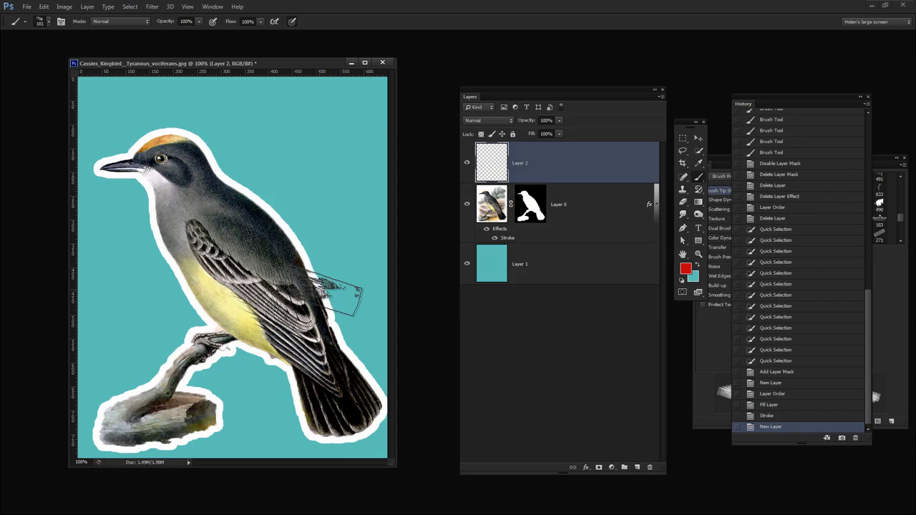
pyautogui.press('[')
pyautogui.press('[')
pyautogui.press('[')
pyautogui.press('[')
pyautogui.press('[')
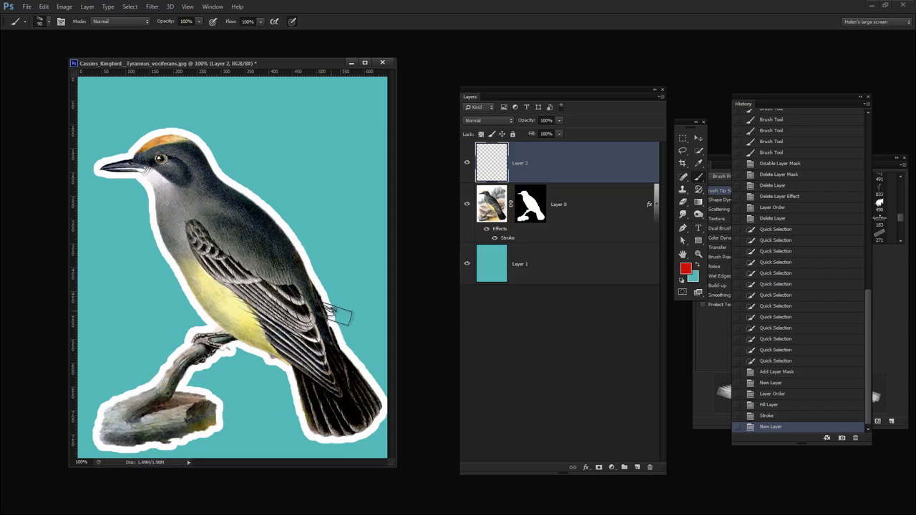
pyautogui.click(333, 309)
pyautogui.click(332, 309)
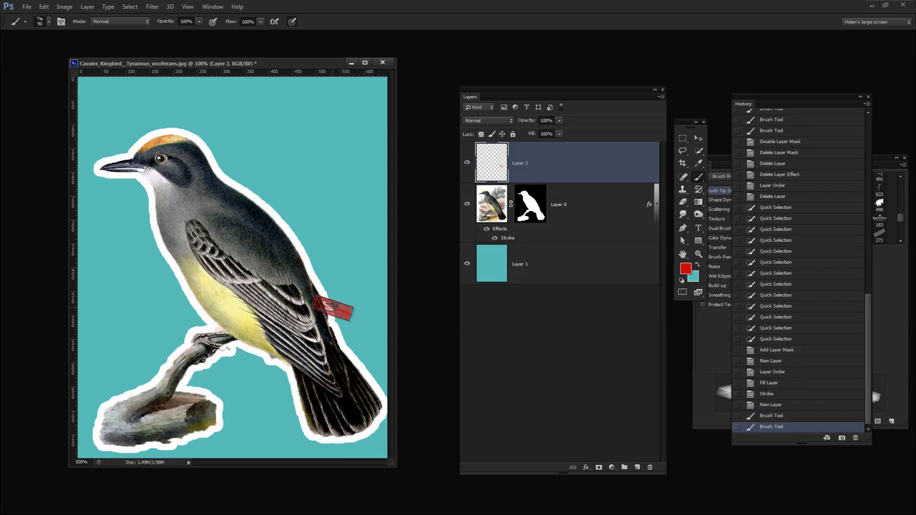
pyautogui.click(333, 309)
pyautogui.click(333, 309)
pyautogui.moveTo(802, 106)
pyautogui.mouseDown()
pyautogui.moveTo(734, 107)
pyautogui.moveTo(648, 226)
pyautogui.moveTo(529, 192)
pyautogui.mouseUp()
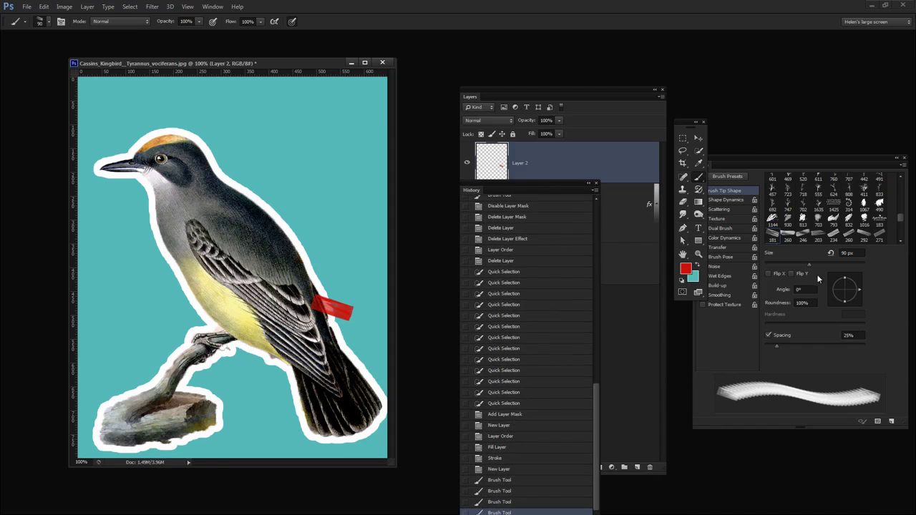
# - Stamp angled red tape on the branch (142°), neck (-149°, 193% spacing) and upper back (87°)
pyautogui.moveTo(863, 291)
pyautogui.mouseDown()
pyautogui.moveTo(848, 272)
pyautogui.moveTo(832, 281)
pyautogui.mouseUp()
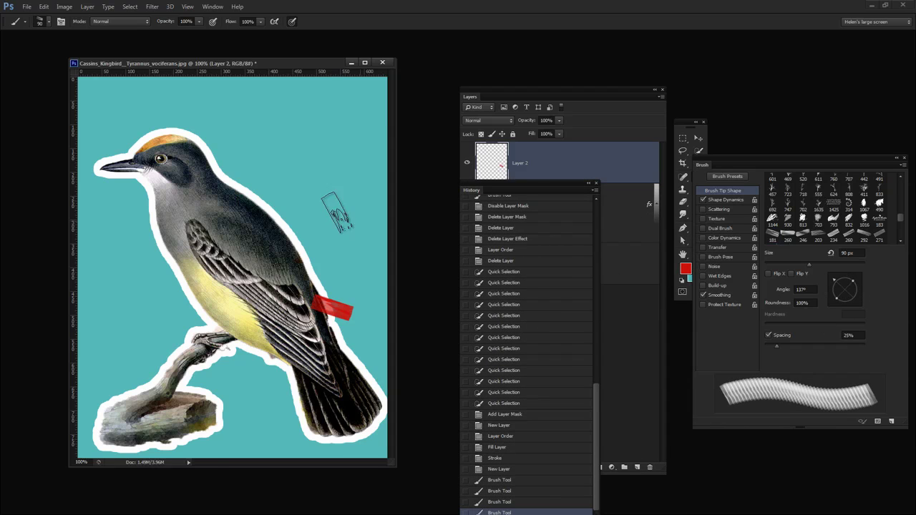
pyautogui.click(138, 385)
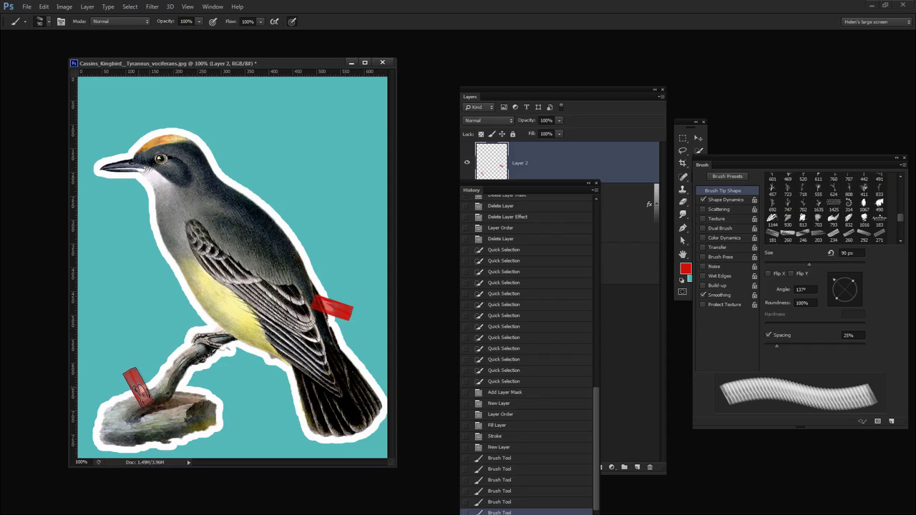
pyautogui.moveTo(828, 279); pyautogui.dragTo(832, 303)
pyautogui.moveTo(774, 351)
pyautogui.mouseDown()
pyautogui.moveTo(793, 338)
pyautogui.moveTo(833, 334)
pyautogui.mouseUp()
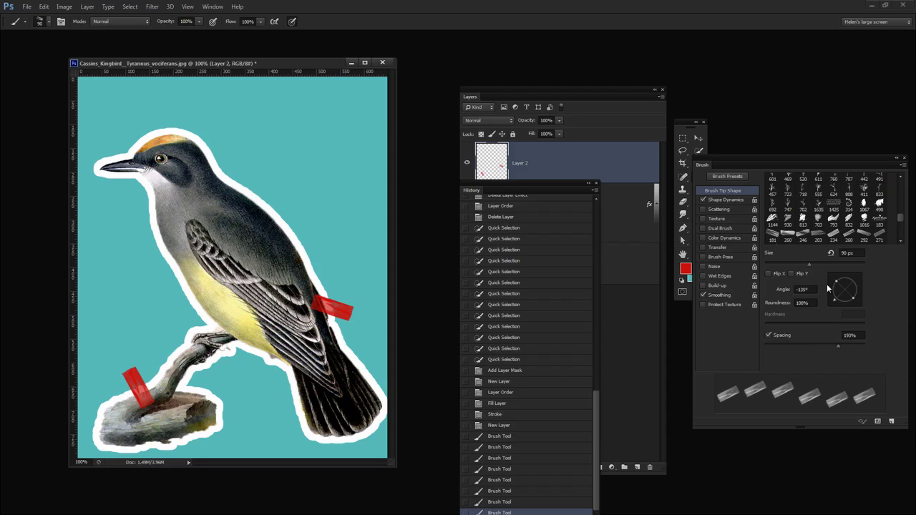
pyautogui.moveTo(834, 298)
pyautogui.mouseDown()
pyautogui.moveTo(825, 295)
pyautogui.moveTo(833, 300)
pyautogui.moveTo(836, 277)
pyautogui.mouseUp()
pyautogui.click(147, 220)
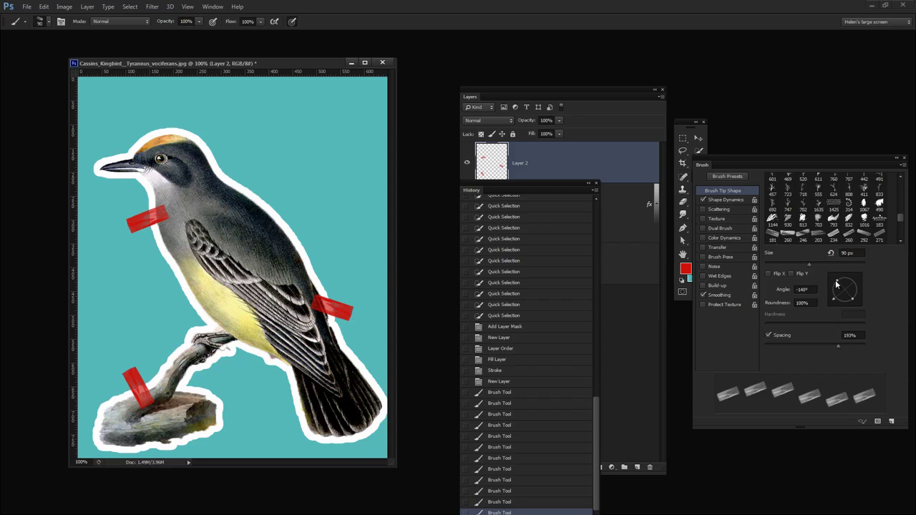
pyautogui.moveTo(830, 296)
pyautogui.mouseDown()
pyautogui.moveTo(829, 285)
pyautogui.moveTo(846, 275)
pyautogui.mouseUp()
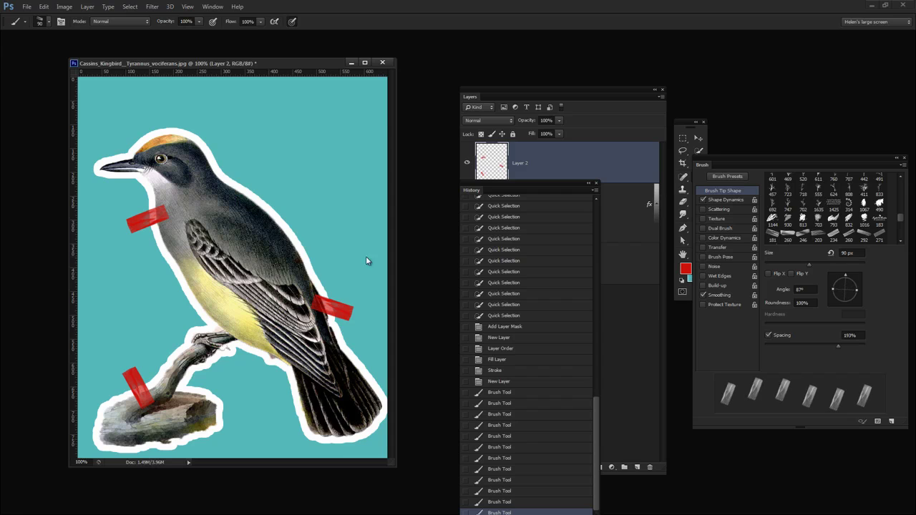
pyautogui.click(252, 186)
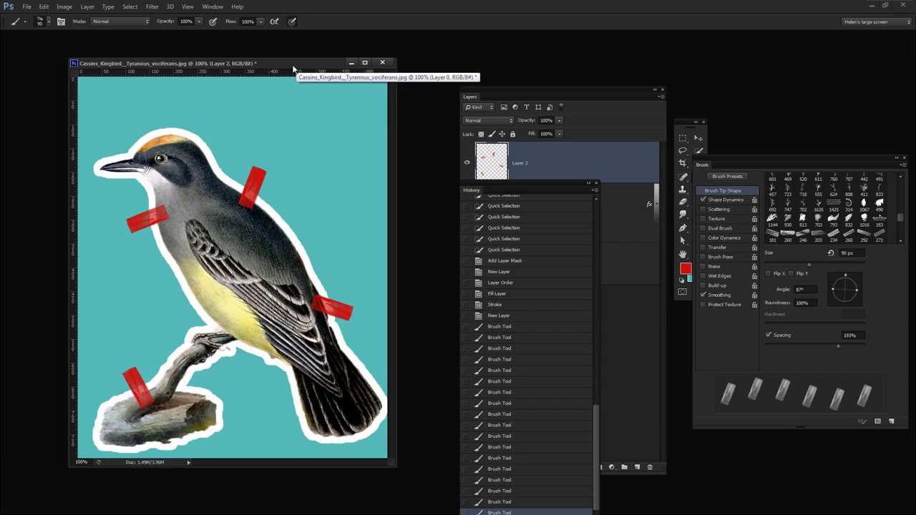
pyautogui.moveTo(296, 65); pyautogui.dragTo(583, 103)
# - Bring up the 'stripe background with flowersfinished2.psd' document and arrange both documents side by side
pyautogui.moveTo(532, 184)
pyautogui.mouseDown()
pyautogui.moveTo(769, 172)
pyautogui.moveTo(759, 167)
pyautogui.mouseUp()
pyautogui.click(212, 6)
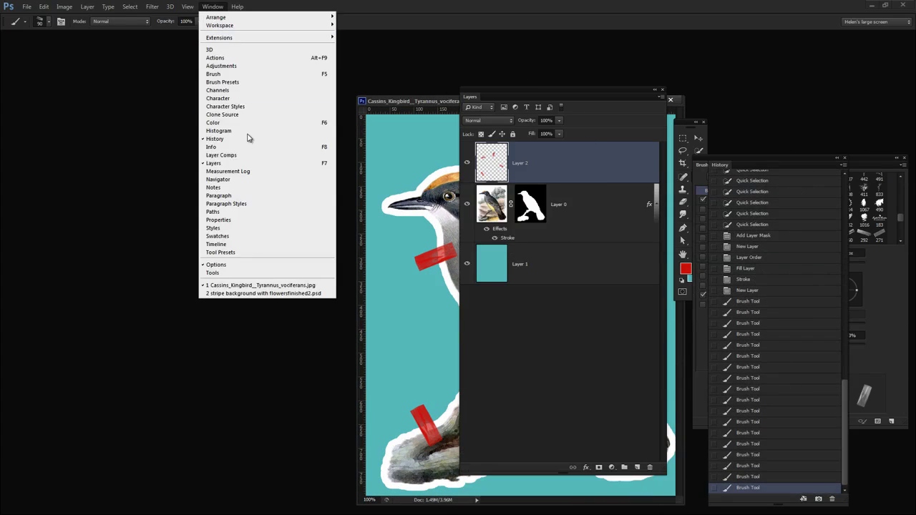
pyautogui.click(262, 294)
pyautogui.moveTo(216, 63); pyautogui.dragTo(209, 88)
pyautogui.moveTo(403, 100); pyautogui.dragTo(437, 77)
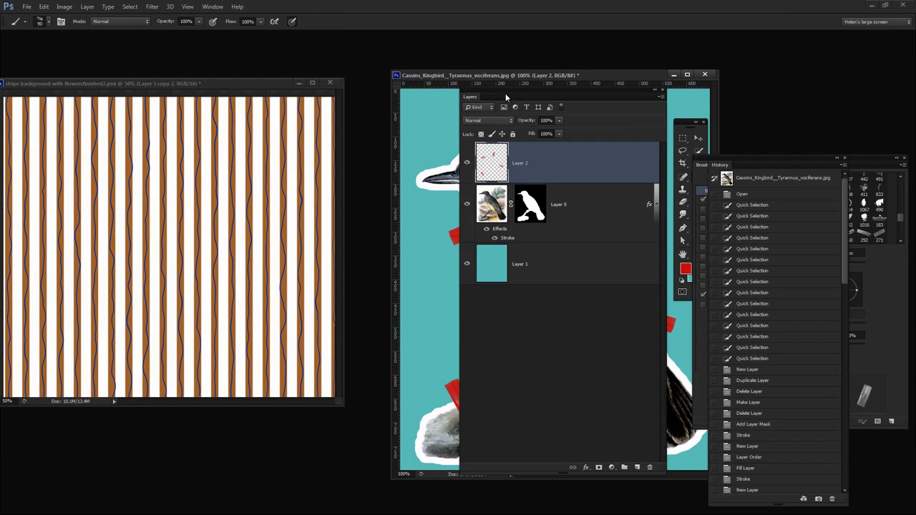
pyautogui.moveTo(506, 93); pyautogui.dragTo(748, 160)
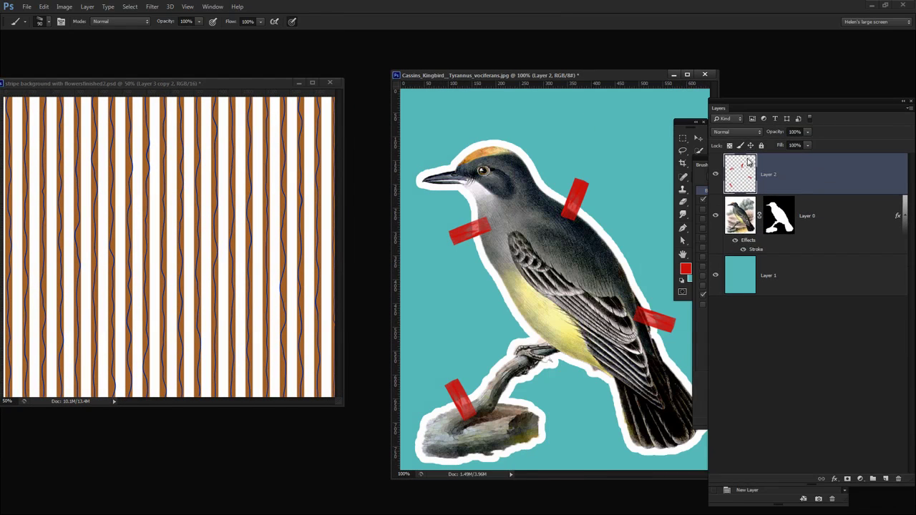
# - Drag the bird Layer 0 and tape Layer 2 together into the striped document
pyautogui.click(872, 226)
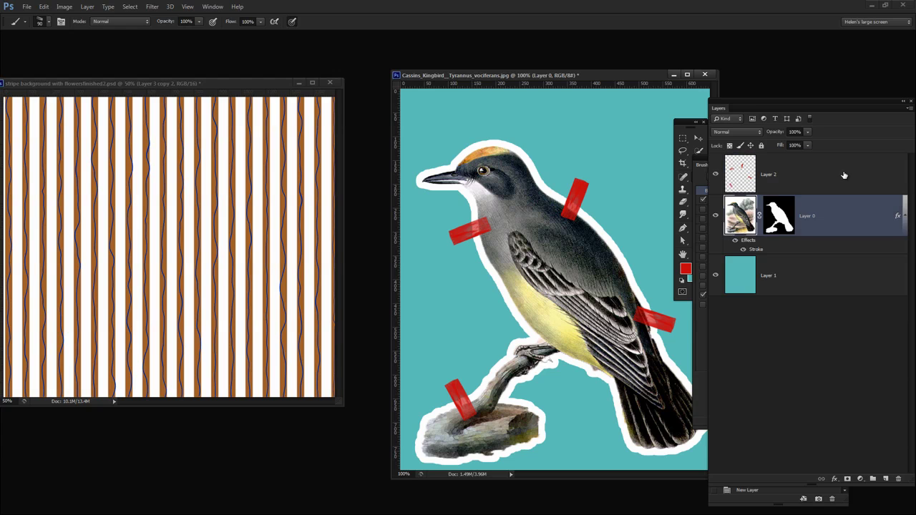
pyautogui.keyDown('shift'); pyautogui.click(844, 174); pyautogui.keyUp('shift')
pyautogui.moveTo(845, 213); pyautogui.dragTo(254, 308)
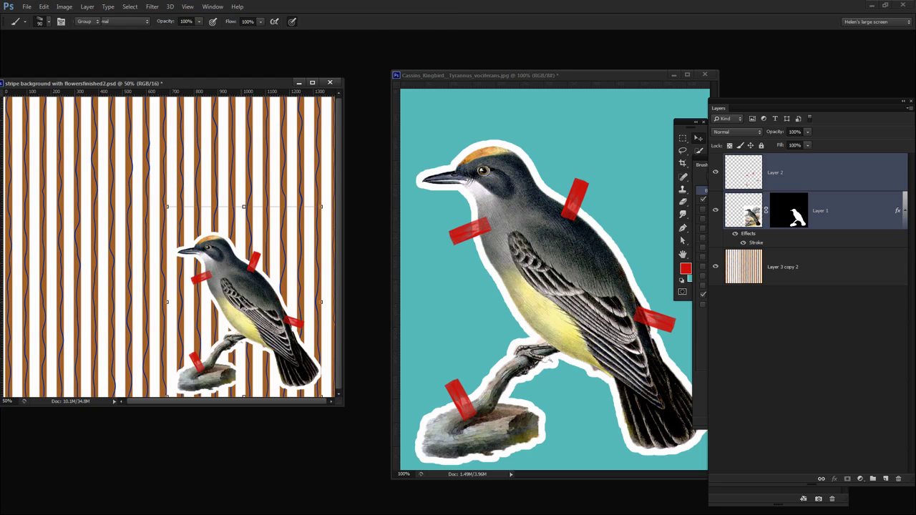
# - Move the taped bird up, enlarge it from the top-left corner, nudge it down, and commit
pyautogui.press('v')
pyautogui.moveTo(242, 299)
pyautogui.mouseDown()
pyautogui.moveTo(229, 274)
pyautogui.moveTo(241, 252)
pyautogui.mouseUp()
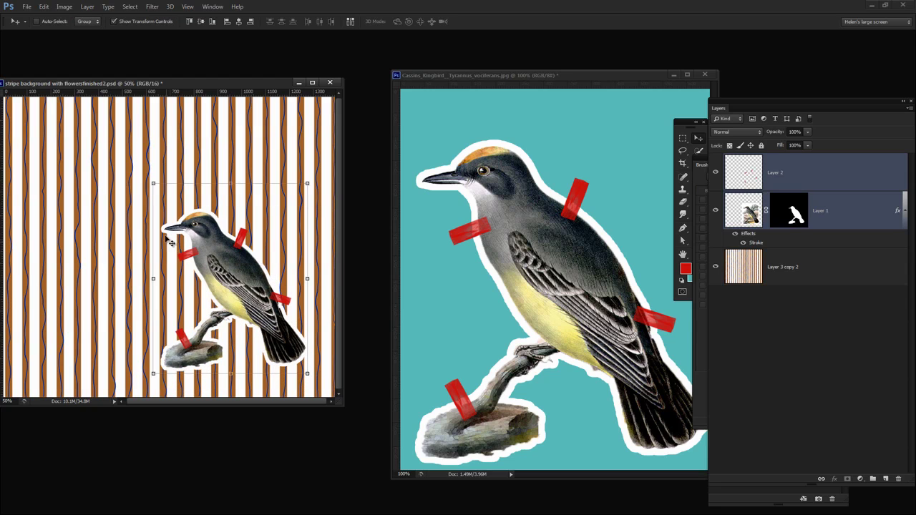
pyautogui.hotkey('ctrl', 't')
pyautogui.moveTo(151, 182); pyautogui.dragTo(118, 156)
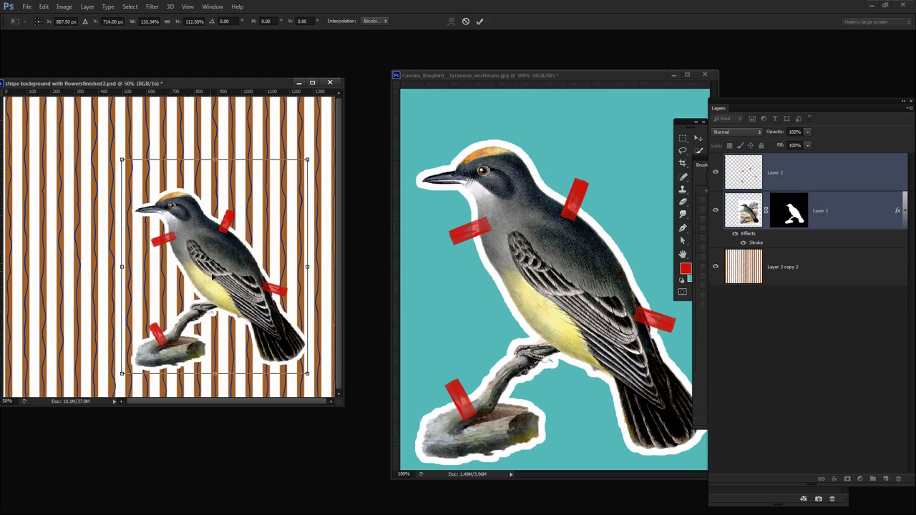
pyautogui.moveTo(215, 278); pyautogui.dragTo(216, 283)
pyautogui.click(478, 22)
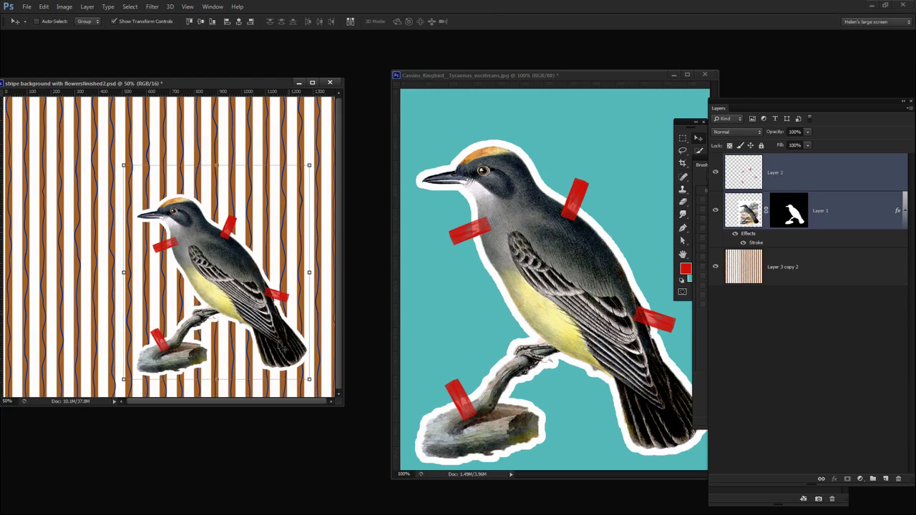
# - Check the stacking by selecting Layer 3 copy 2, then the bird Layer 1, then Layer 3 copy 2
pyautogui.click(787, 267)
pyautogui.click(828, 213)
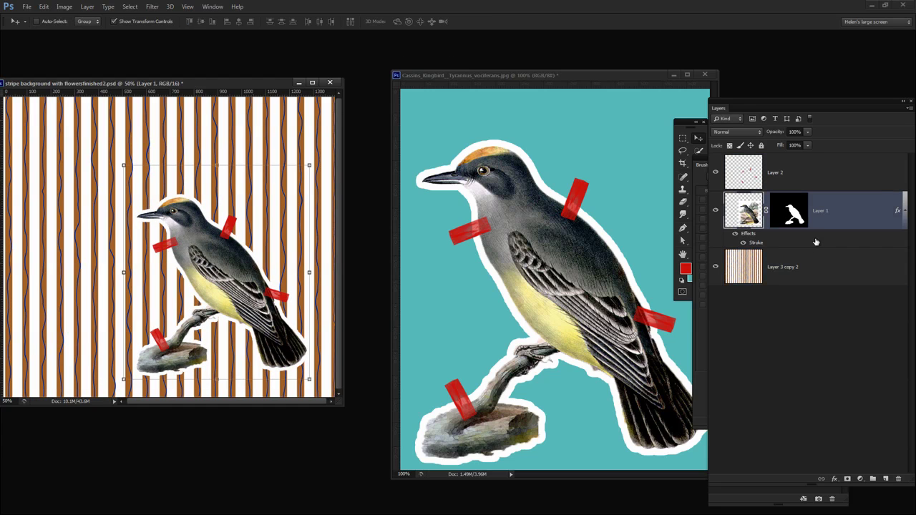
pyautogui.click(807, 268)
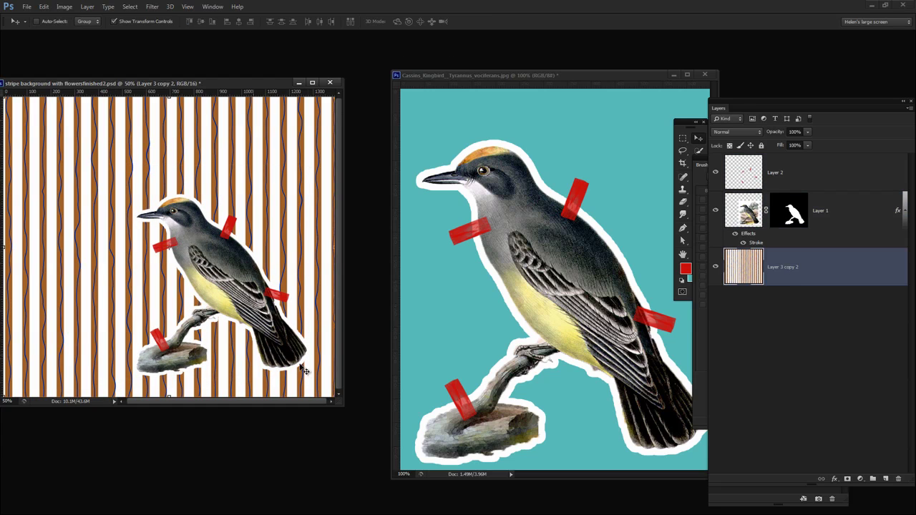